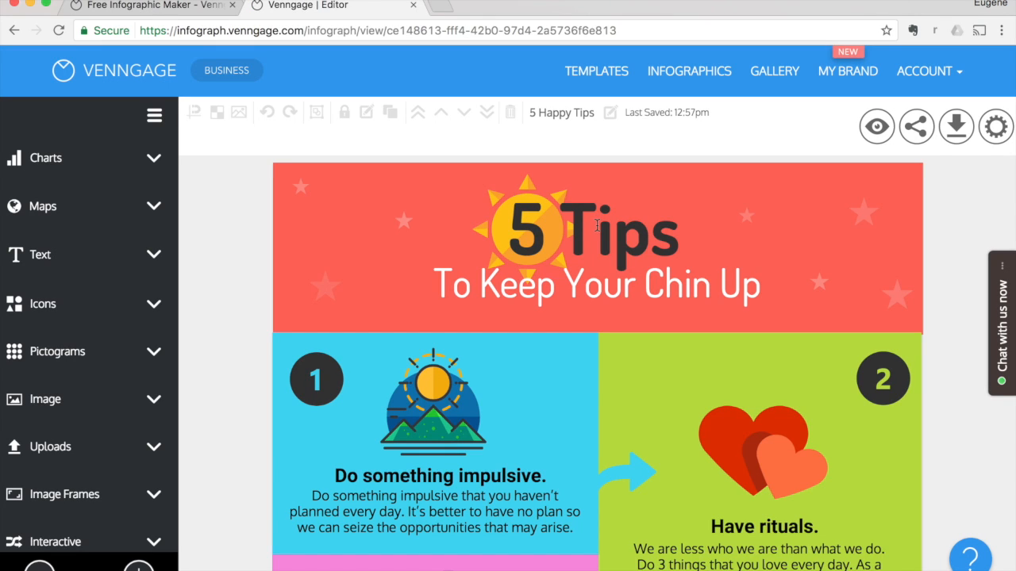
- Replace the word "Tips" in the infographic's main title with "Instagram" and widen the text box so the title fits on one line
{"action": "left_click", "coordinate": [597, 225]}
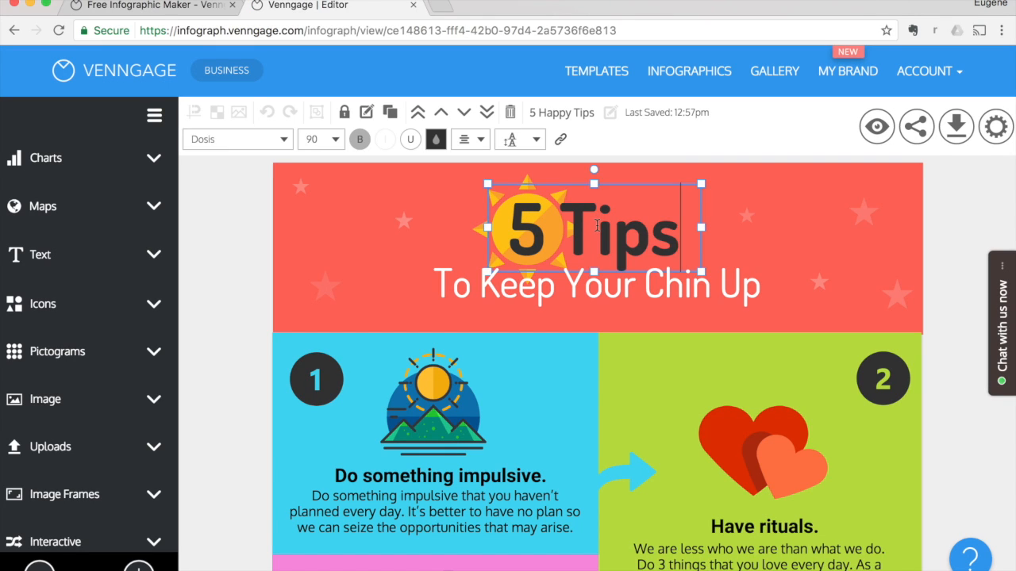
{"action": "double_click", "coordinate": [592, 223]}
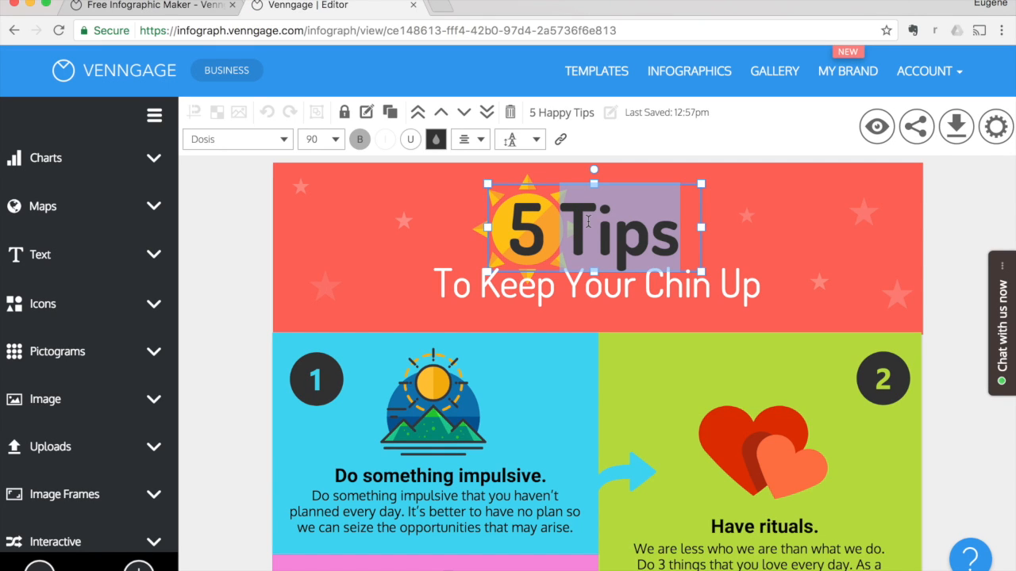
{"action": "type", "text": "Instagram"}
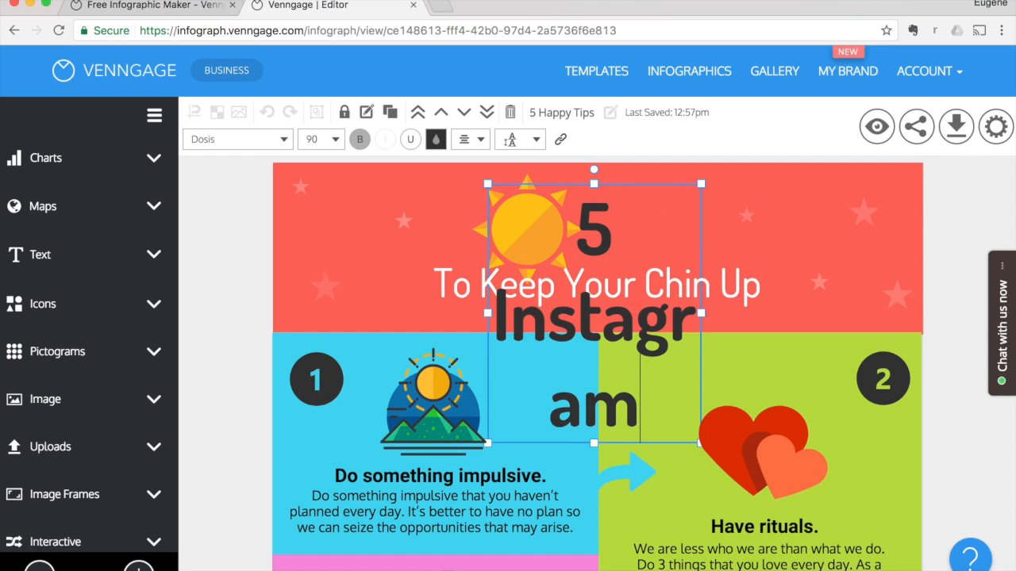
{"action": "scroll", "coordinate": [680, 197], "scroll_direction": "down", "scroll_amount": 1}
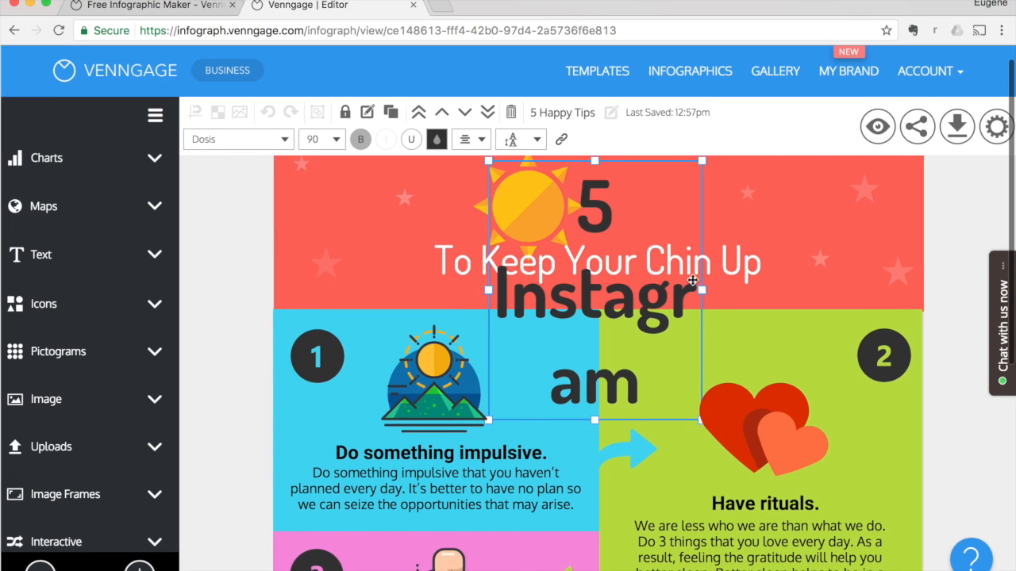
{"action": "left_click_drag", "start_coordinate": [701, 290], "coordinate": [846, 288]}
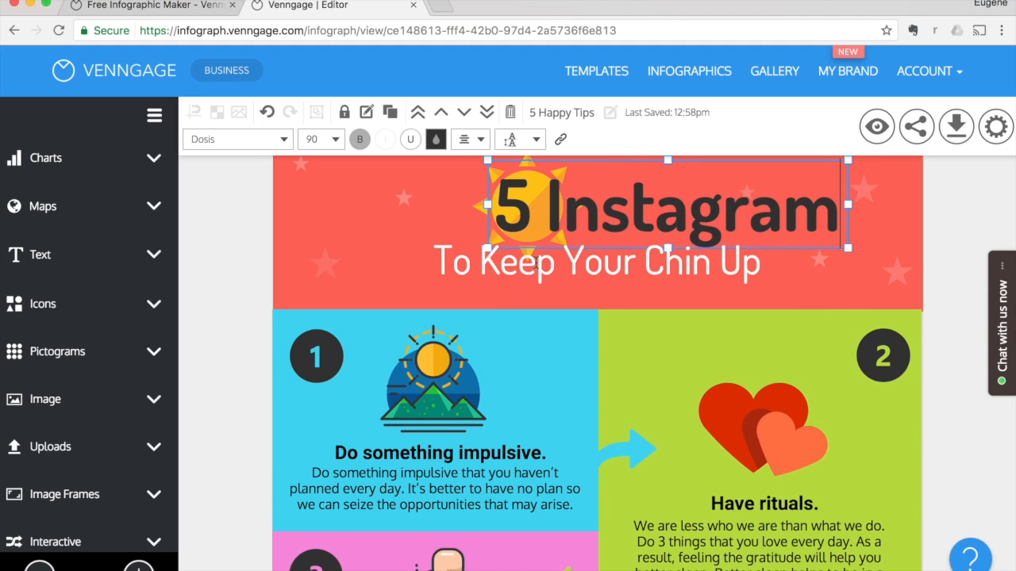
- Replace the subtitle text with "Worthy Things to do in Hawaii" and widen its text box to fit on one line
{"action": "double_click", "coordinate": [537, 262]}
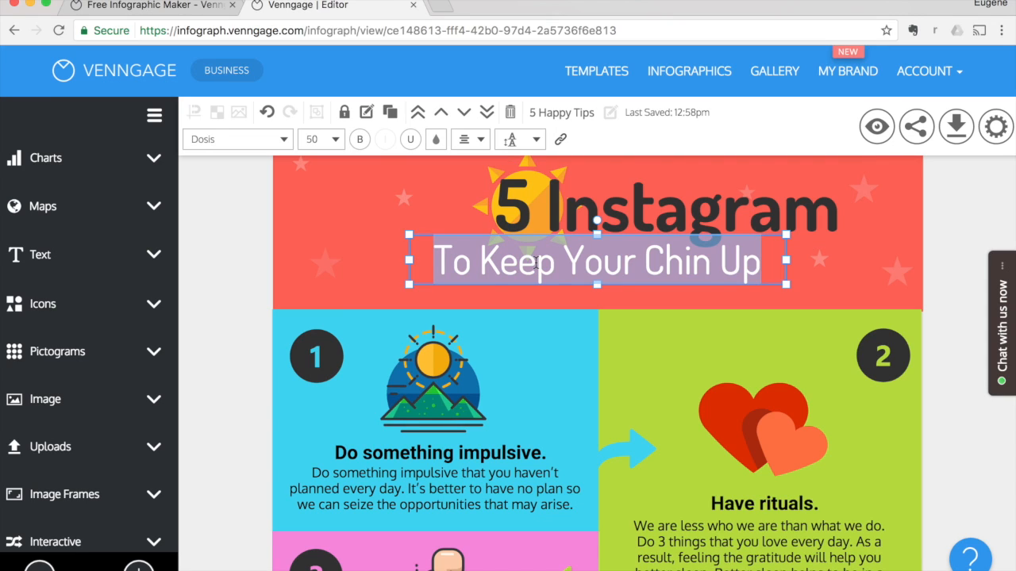
{"action": "key", "text": "BackSpace"}
{"action": "type", "text": "Worthy Things to do i"}
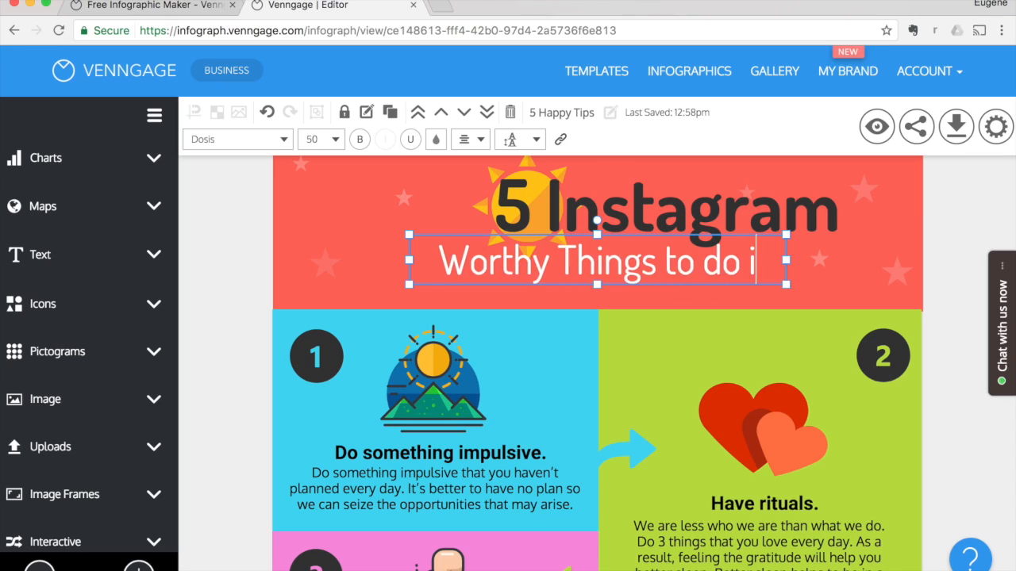
{"action": "type", "text": "n Hawaii"}
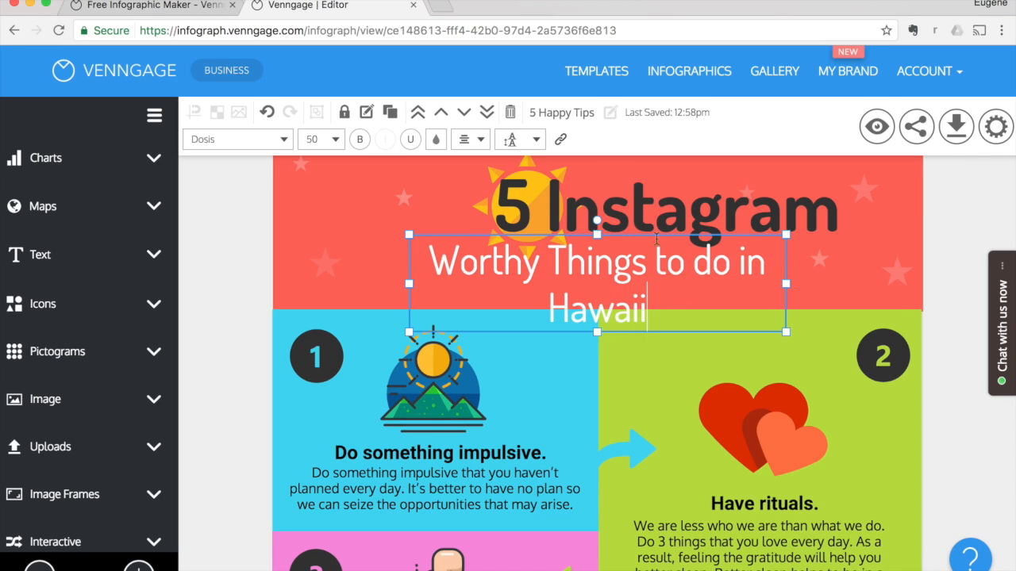
{"action": "left_click_drag", "start_coordinate": [850, 283], "coordinate": [884, 283]}
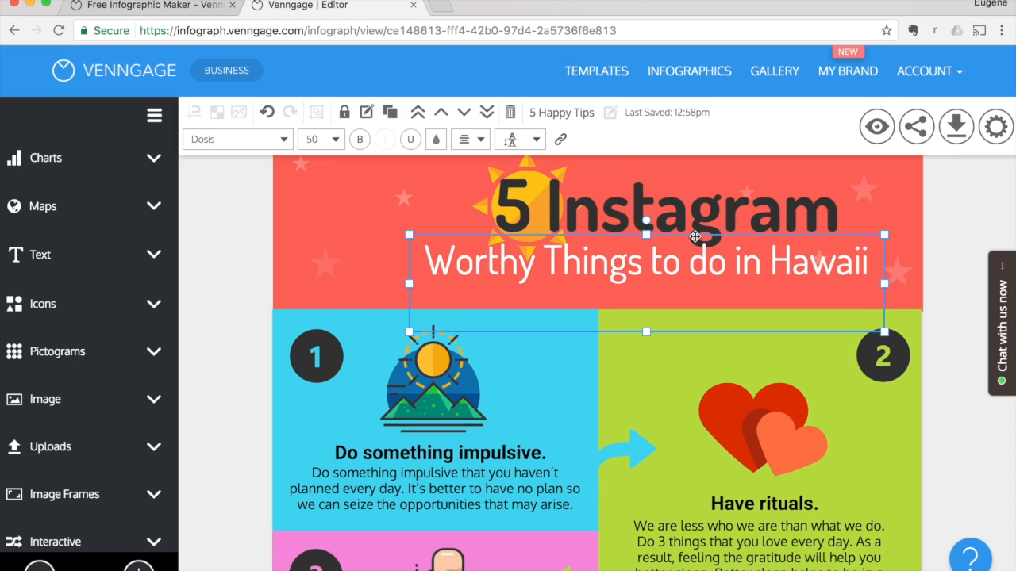
- Move the title and subtitle together so that they sit roughly centred in the red header
{"action": "left_click", "coordinate": [701, 213], "text": "shift"}
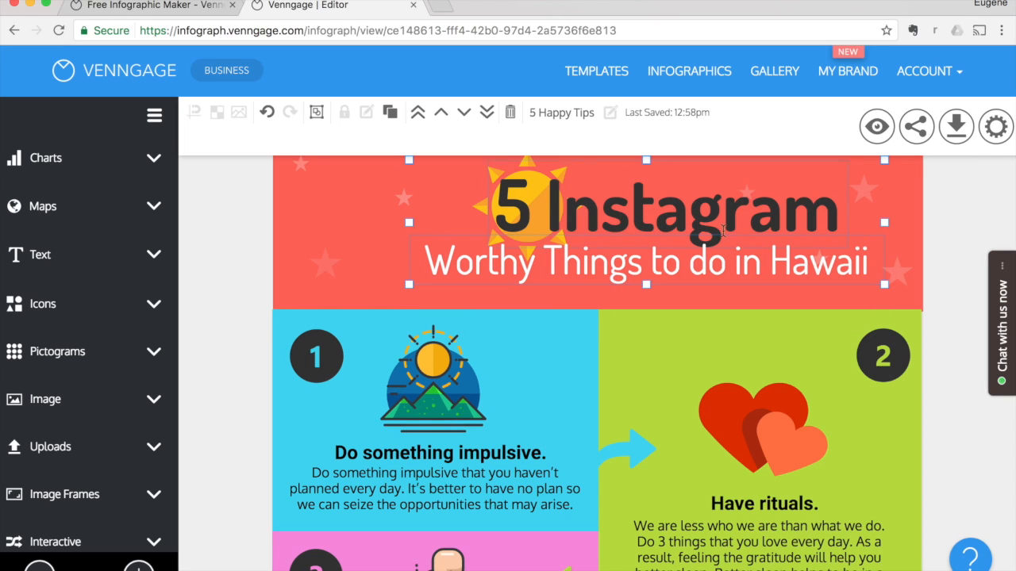
{"action": "left_click_drag", "start_coordinate": [710, 232], "coordinate": [655, 234]}
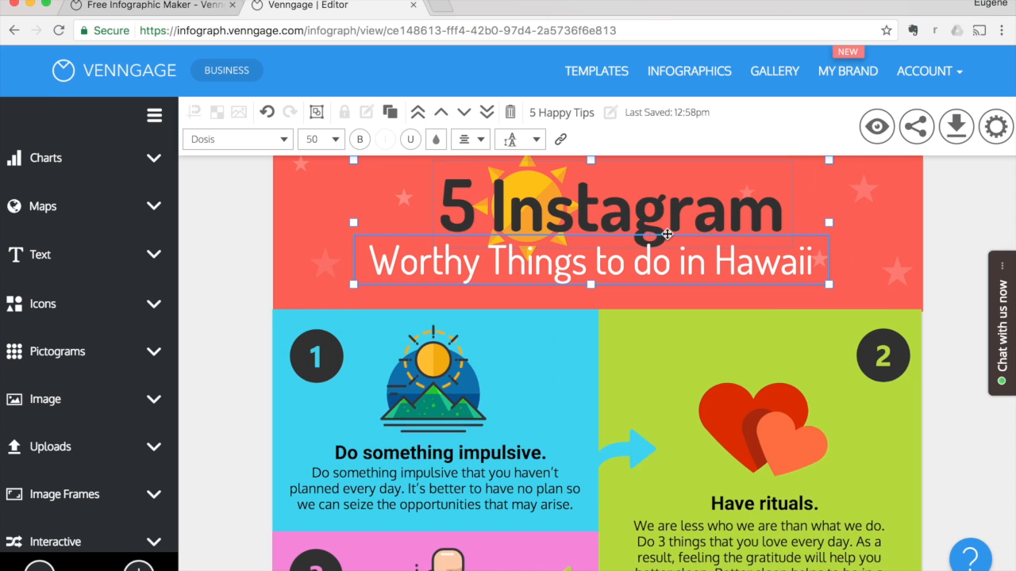
{"action": "left_click", "coordinate": [643, 307]}
{"action": "scroll", "coordinate": [639, 302], "scroll_direction": "up", "scroll_amount": 1}
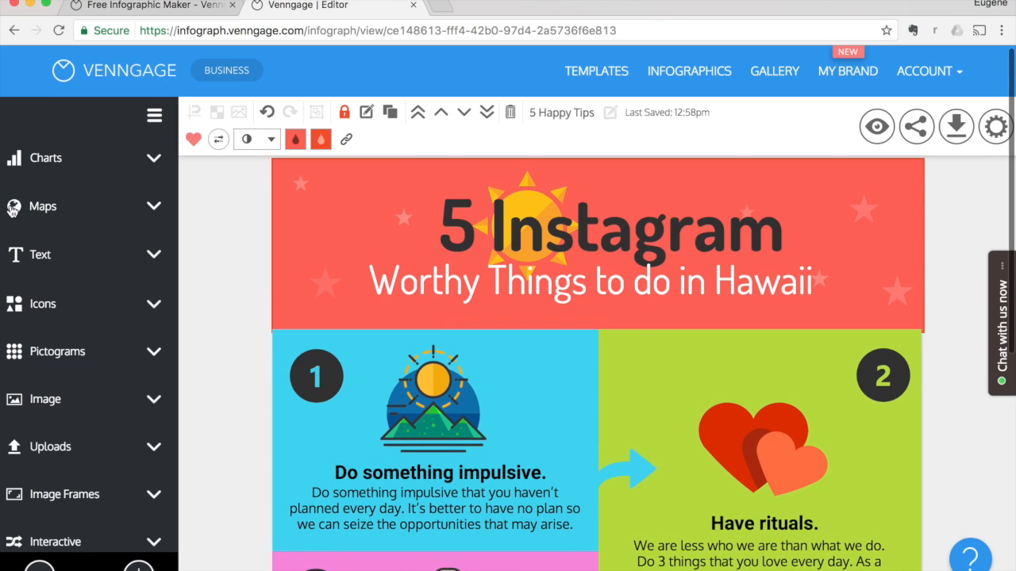
- Search the icon library for "instagram" and place the coloured retro camera icon directly before the 5 in the title
{"action": "left_click", "coordinate": [57, 303]}
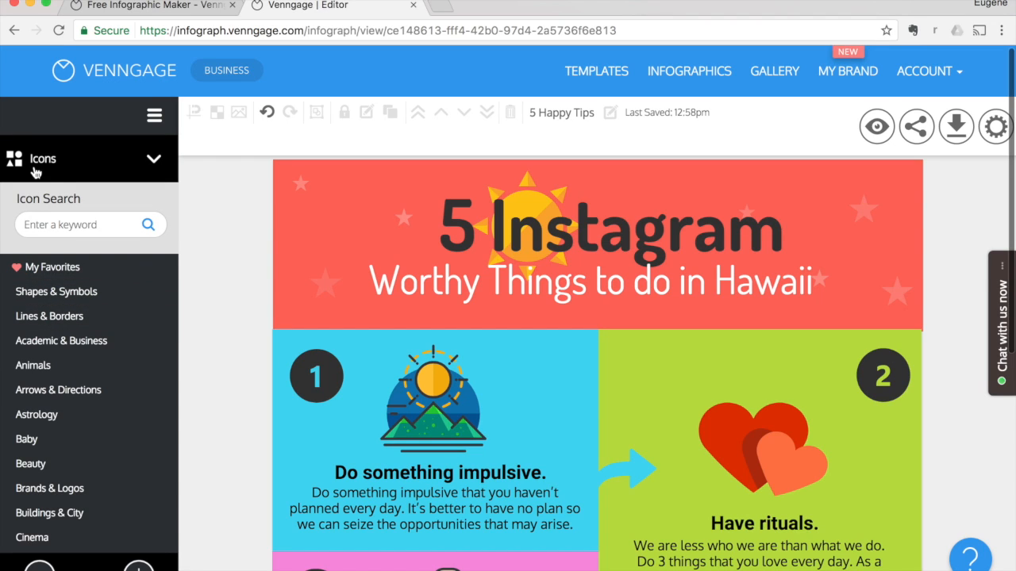
{"action": "left_click", "coordinate": [46, 226]}
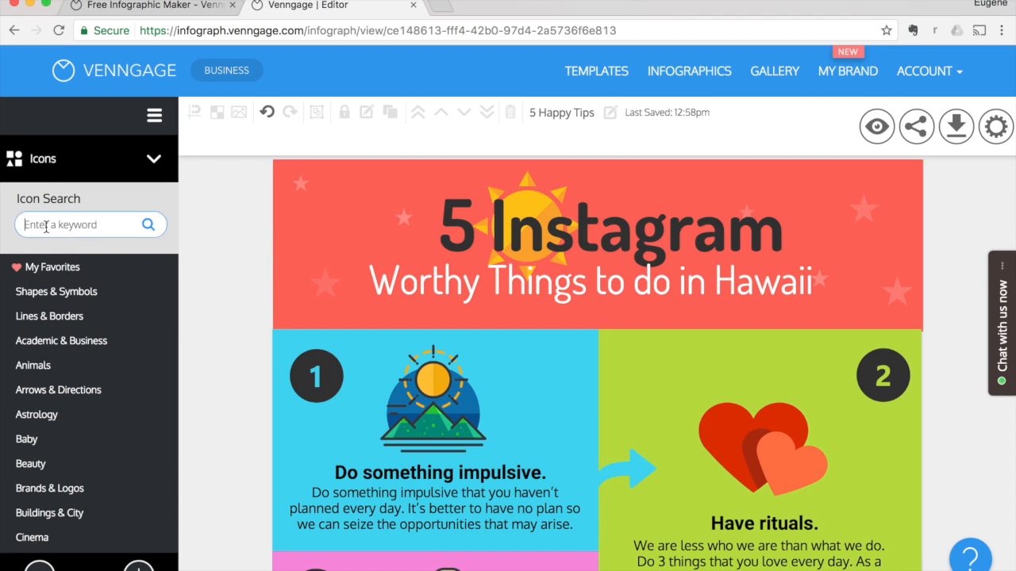
{"action": "type", "text": "instagram"}
{"action": "key", "text": "Return"}
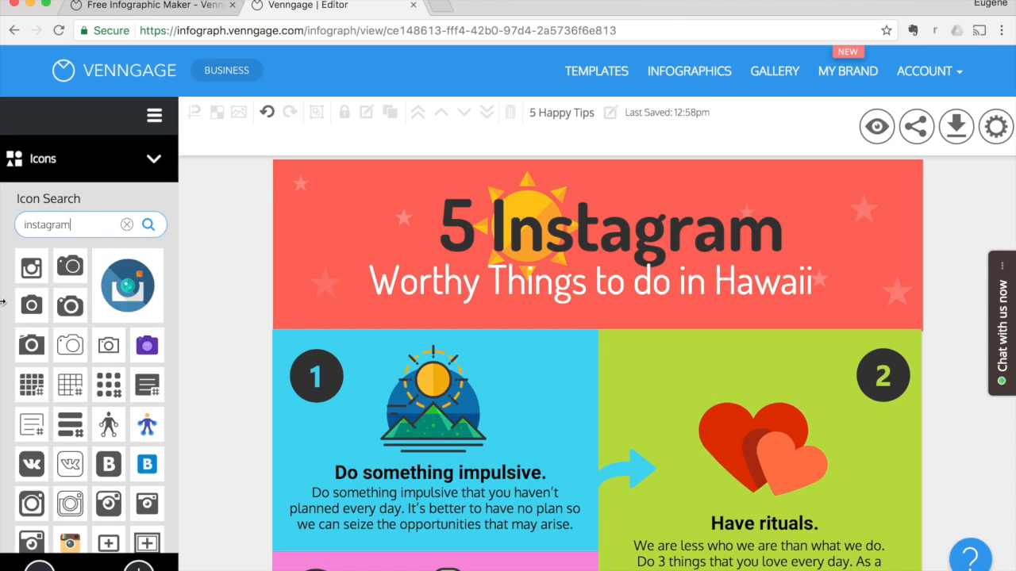
{"action": "scroll", "coordinate": [71, 373], "scroll_direction": "down", "scroll_amount": 3}
{"action": "scroll", "coordinate": [70, 376], "scroll_direction": "up", "scroll_amount": 1}
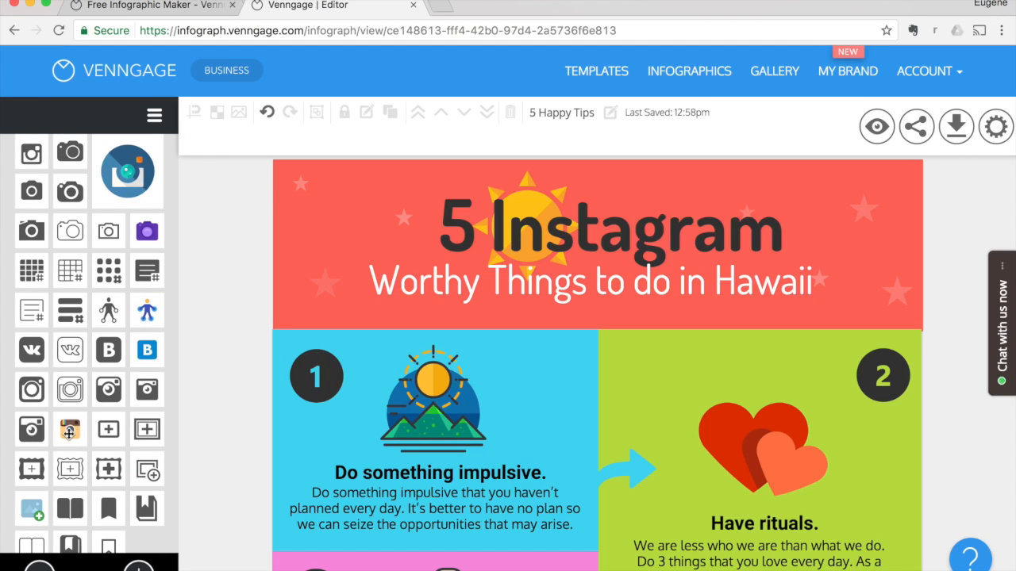
{"action": "scroll", "coordinate": [69, 433], "scroll_direction": "up", "scroll_amount": 2}
{"action": "scroll", "coordinate": [69, 437], "scroll_direction": "down", "scroll_amount": 1}
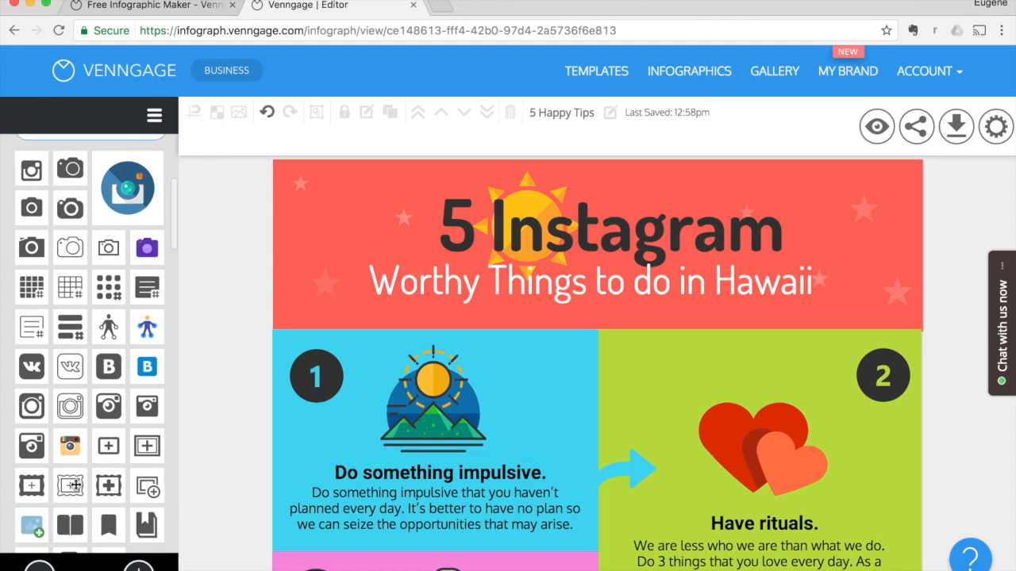
{"action": "left_click", "coordinate": [70, 445]}
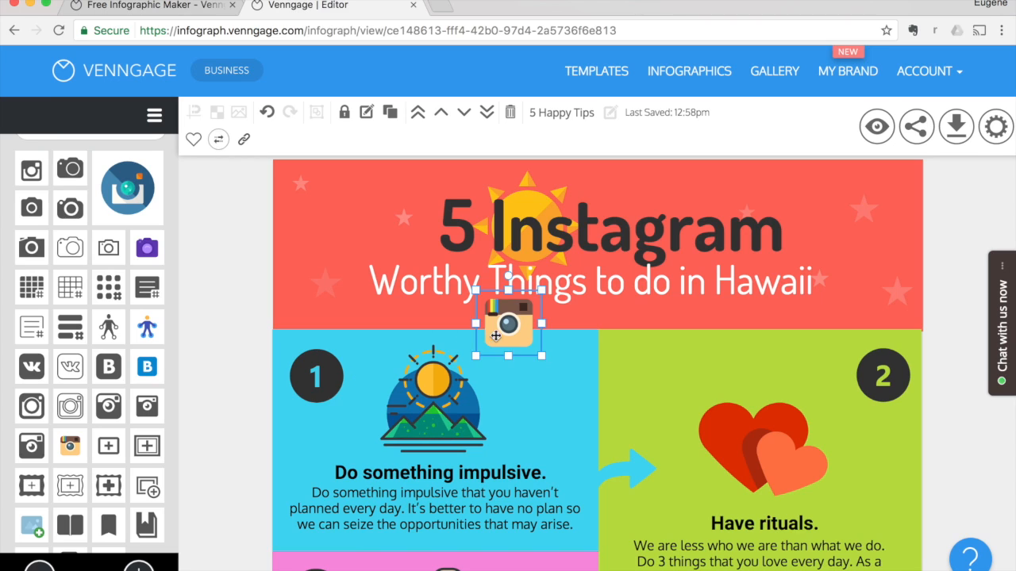
{"action": "left_click_drag", "start_coordinate": [497, 330], "coordinate": [408, 227]}
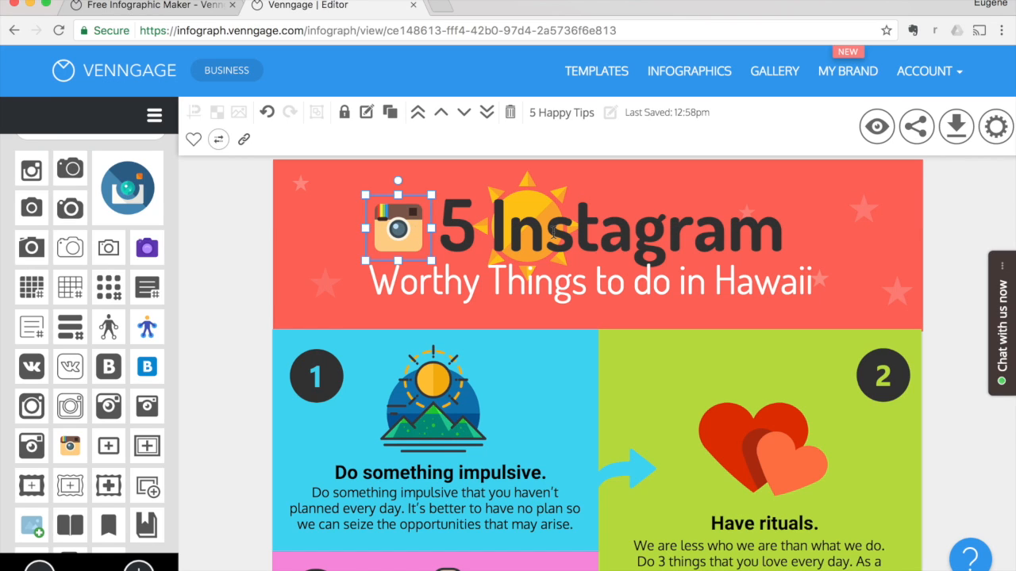
{"action": "scroll", "coordinate": [553, 230], "scroll_direction": "down", "scroll_amount": 1}
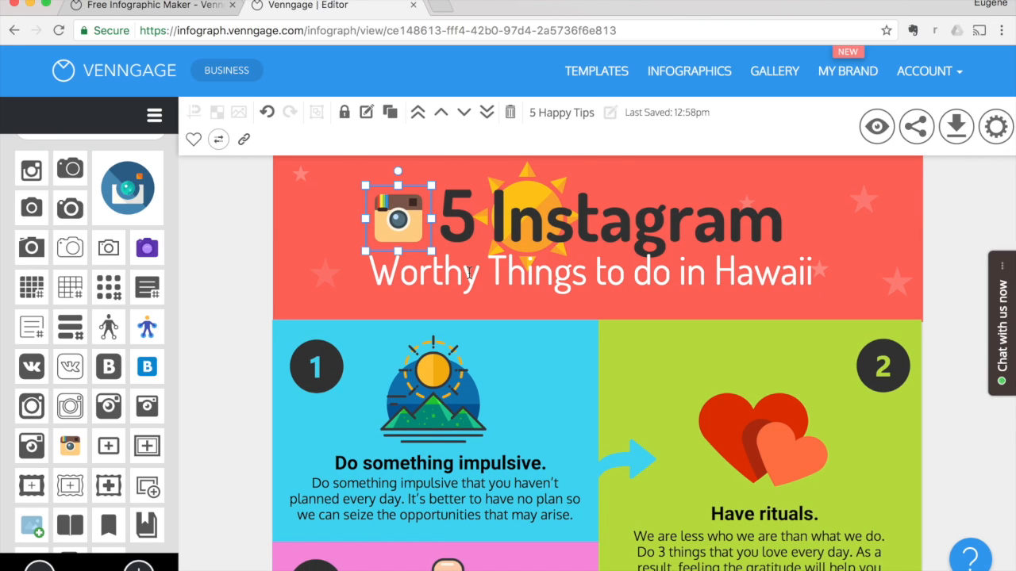
{"action": "left_click", "coordinate": [699, 187]}
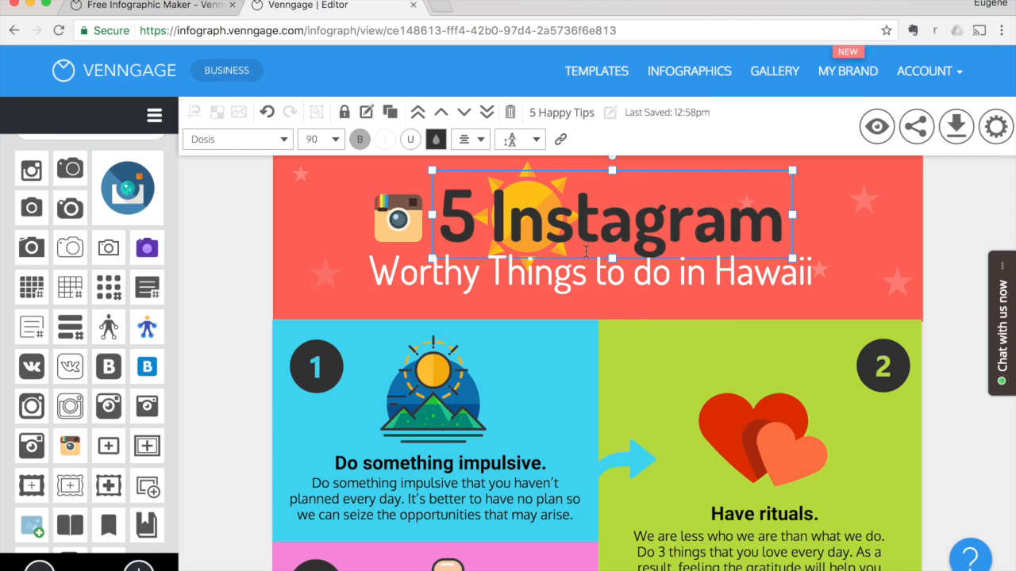
- Copy the heading "Watch the Wall of Fire" from the Google Docs outline and paste it over section 1's heading in Venngage
{"action": "key", "text": "super+grave"}
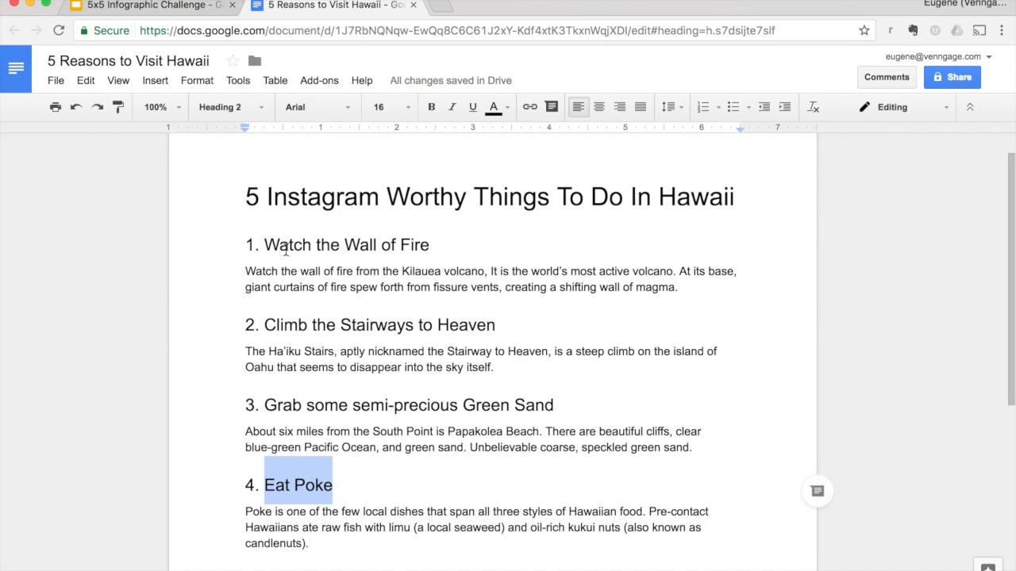
{"action": "left_click_drag", "start_coordinate": [264, 244], "coordinate": [431, 246]}
{"action": "key", "text": "super+c"}
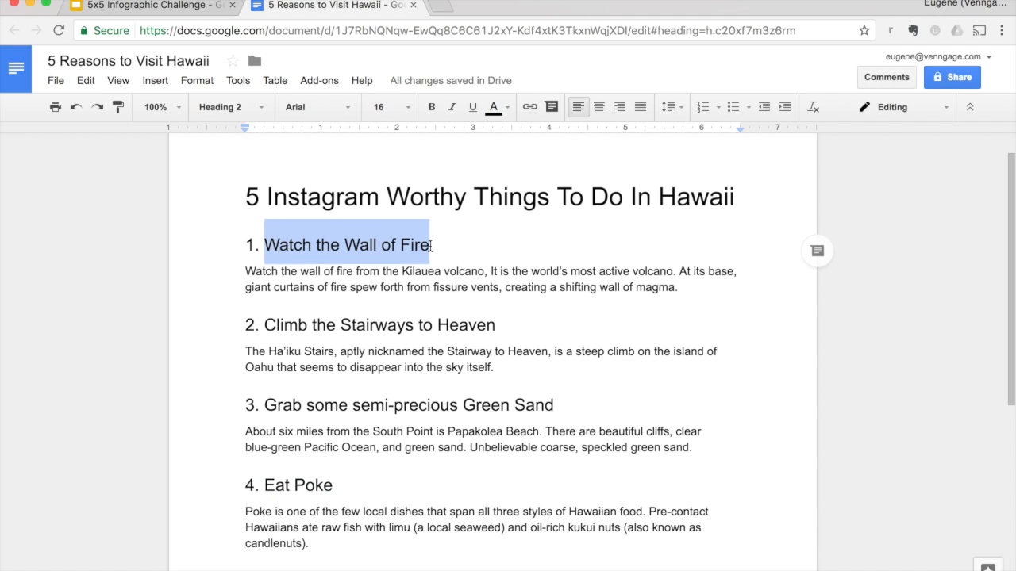
{"action": "key", "text": "super+grave"}
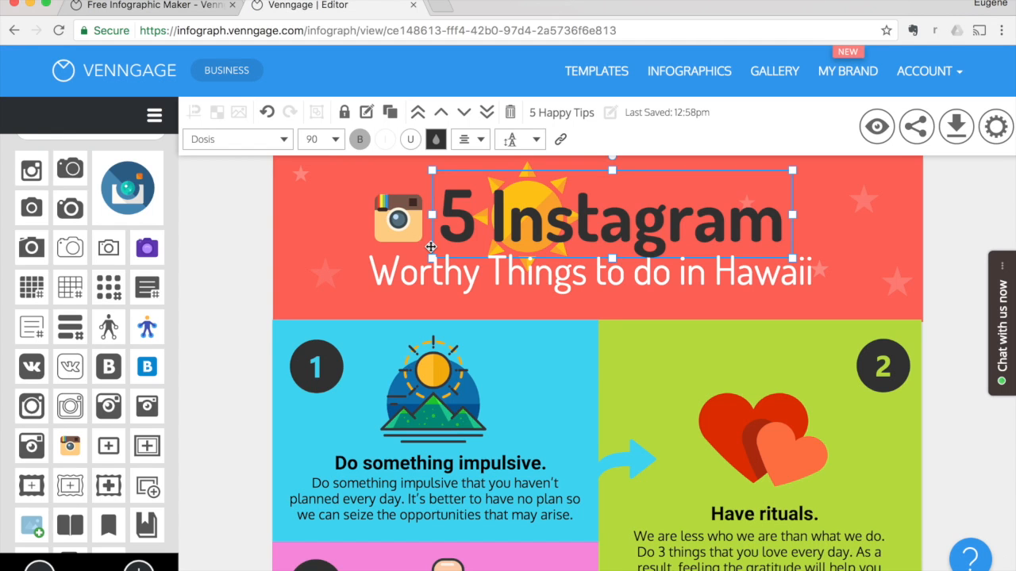
{"action": "left_click", "coordinate": [440, 463]}
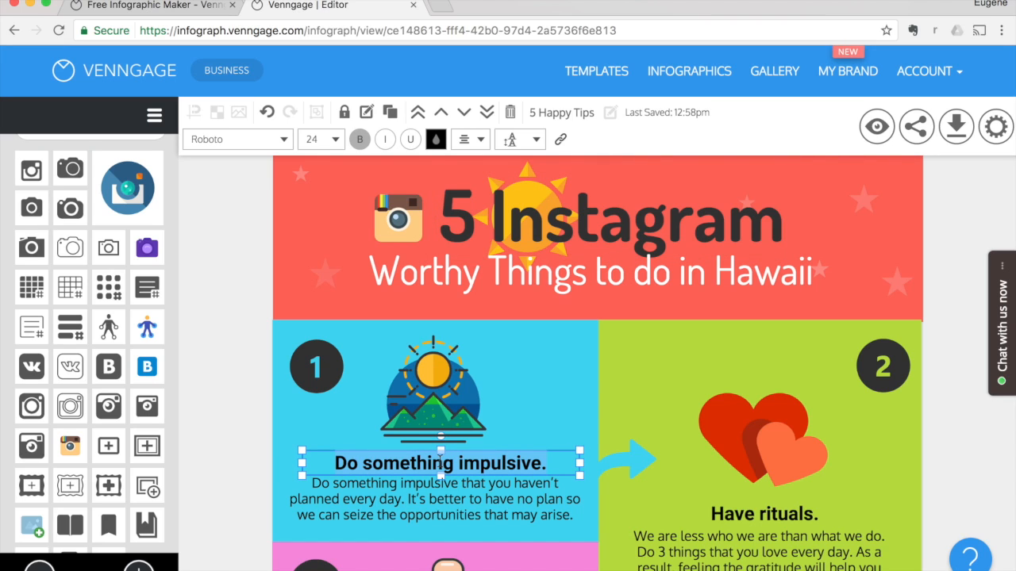
{"action": "key", "text": "super+v"}
- Replace section 1's description with the Kilauea volcano paragraph from under "Watch the Wall of Fire" in the Google Docs outline
{"action": "key", "text": "super+grave"}
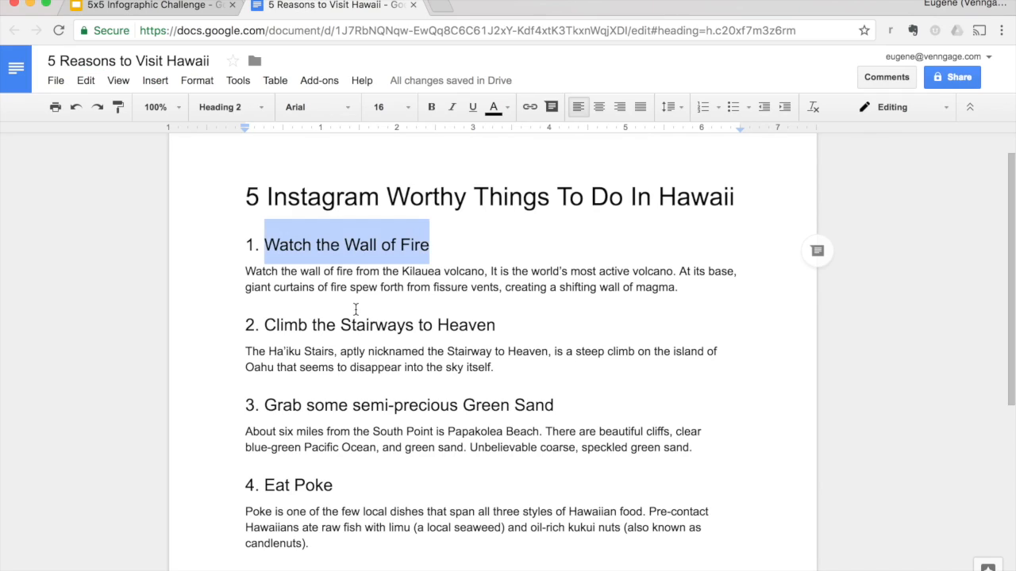
{"action": "triple_click", "coordinate": [358, 290]}
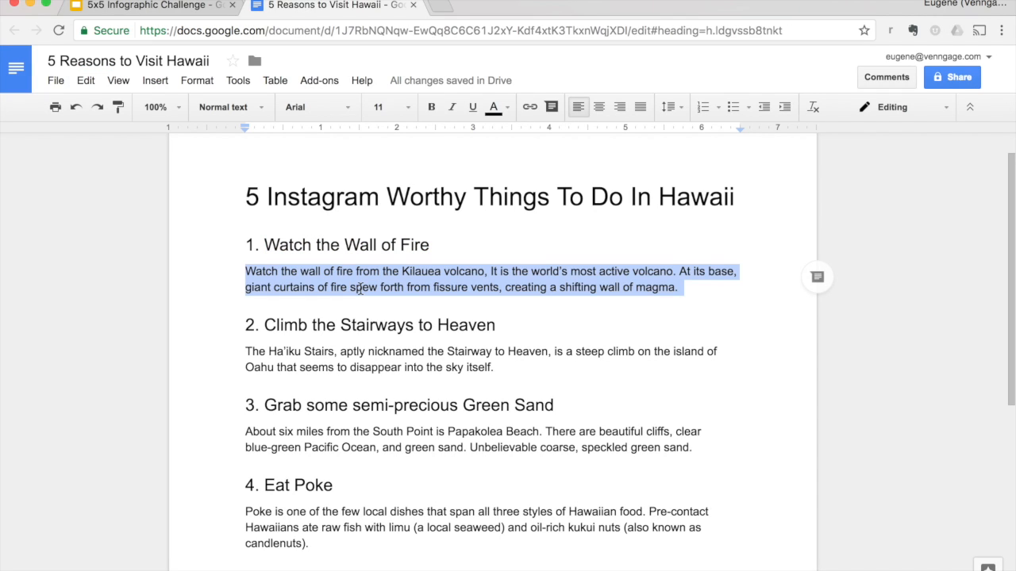
{"action": "key", "text": "super+grave"}
{"action": "left_click", "coordinate": [505, 503]}
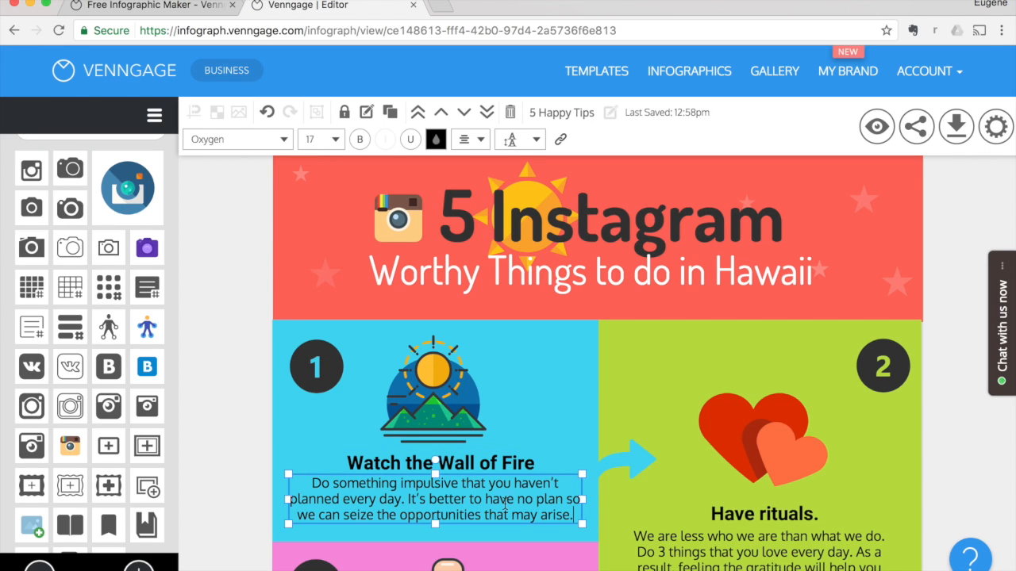
{"action": "key", "text": "ctrl+a"}
{"action": "type", "text": "Watch the wall of fire from the Kilauea volcano. It is the world’s most active volcano. At its base, giant curtains of fire spew forth from fissure vents, creating a shifting wall of magma."}
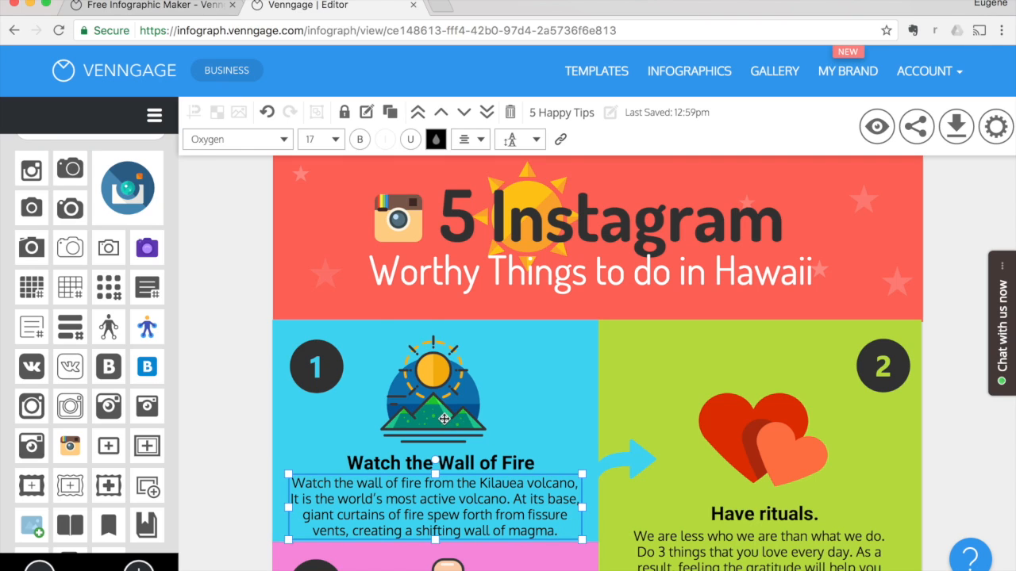
- Delete section 1's mountain and sun icon, search the icons for "fire", and place a solid flame icon above the section's heading
{"action": "left_click", "coordinate": [445, 418]}
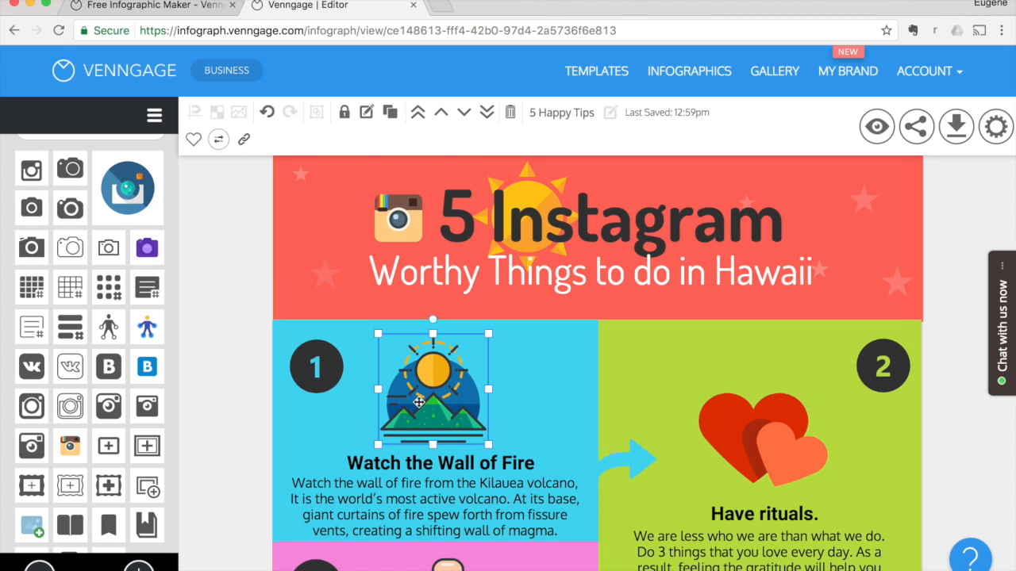
{"action": "key", "text": "Delete"}
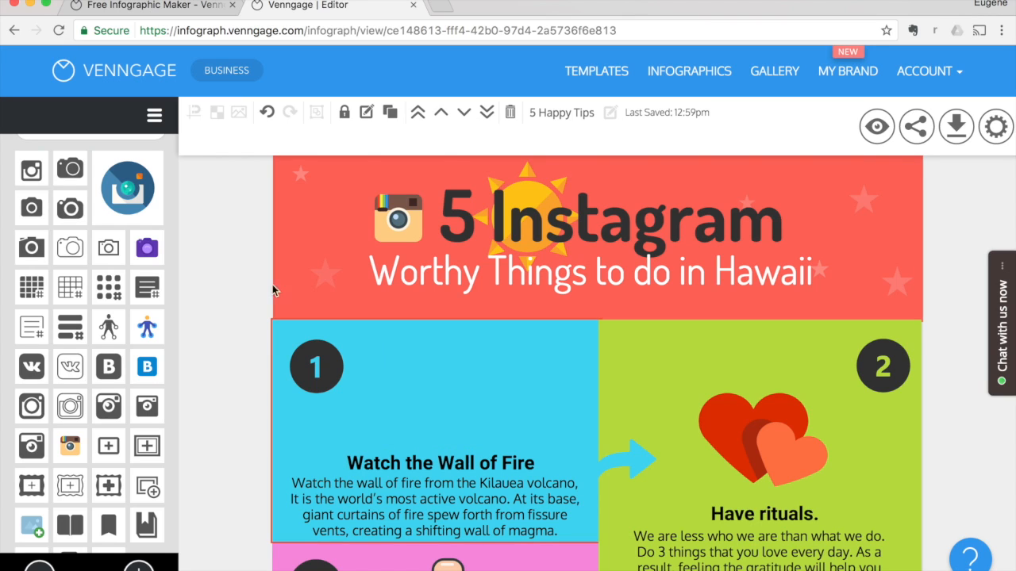
{"action": "scroll", "coordinate": [74, 193], "scroll_direction": "up", "scroll_amount": 1}
{"action": "left_click", "coordinate": [75, 189]}
{"action": "double_click", "coordinate": [74, 189]}
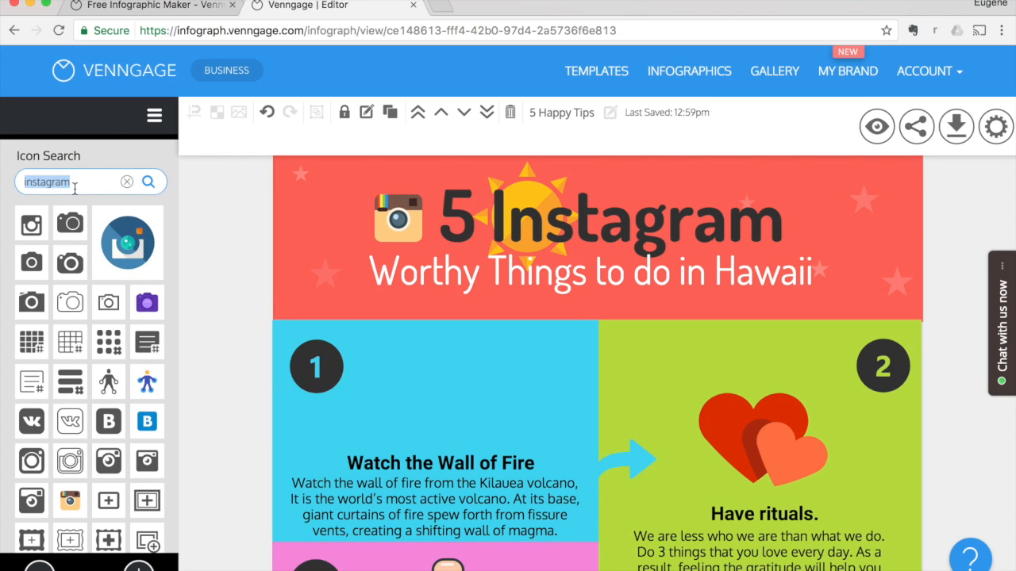
{"action": "type", "text": "fire"}
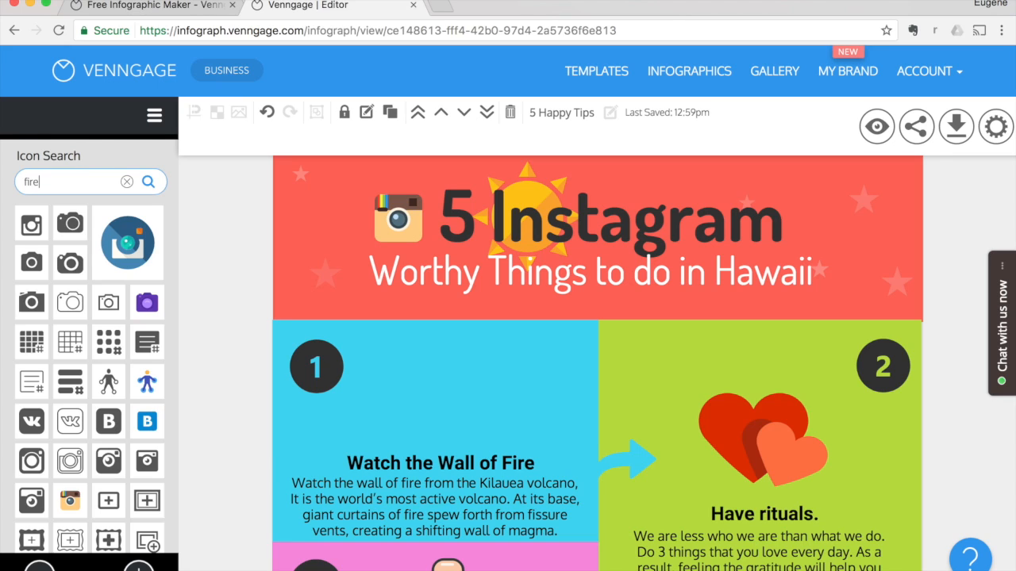
{"action": "key", "text": "Return"}
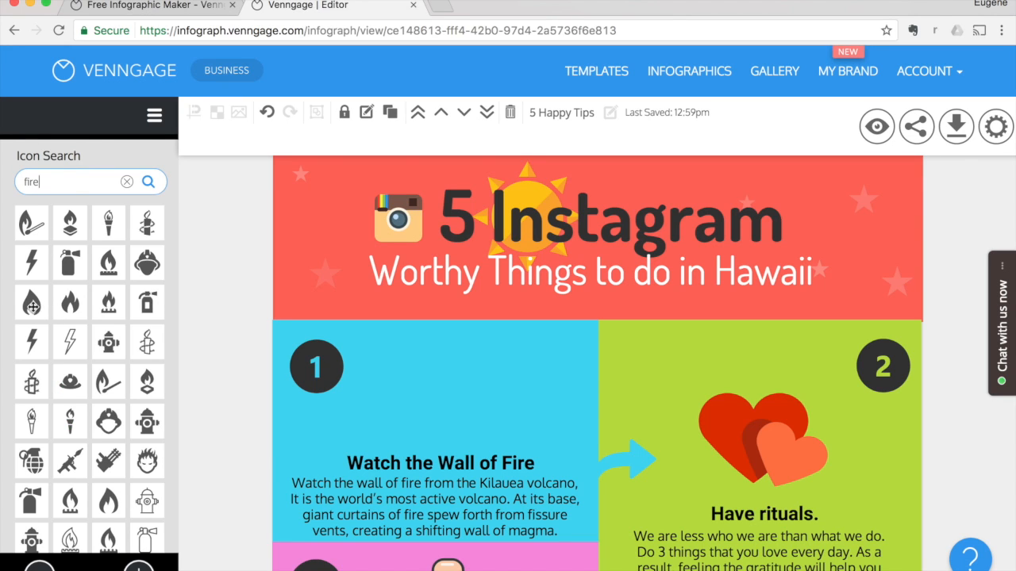
{"action": "left_click_drag", "start_coordinate": [32, 307], "coordinate": [374, 414]}
{"action": "left_click", "coordinate": [374, 413]}
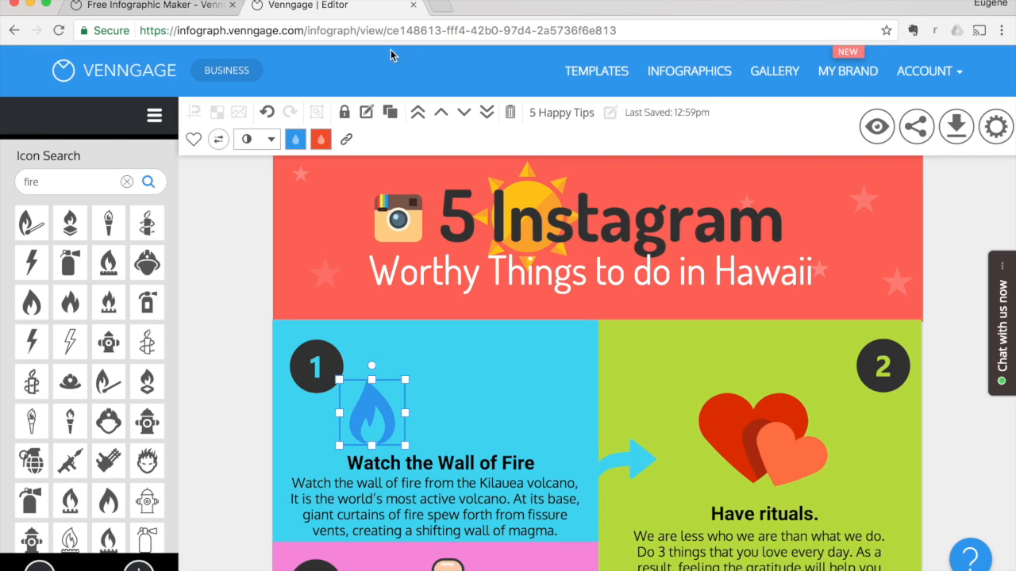
- Recolour section 1's flame icon red (#ED2F39) and add that red to the swatch colours
{"action": "left_click", "coordinate": [294, 146]}
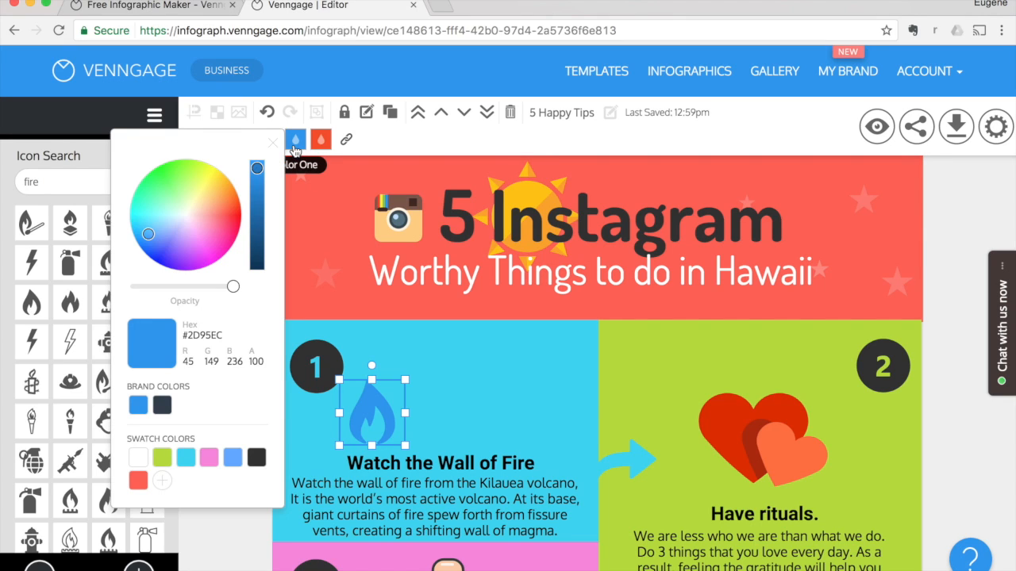
{"action": "left_click", "coordinate": [223, 222]}
{"action": "left_click", "coordinate": [227, 218]}
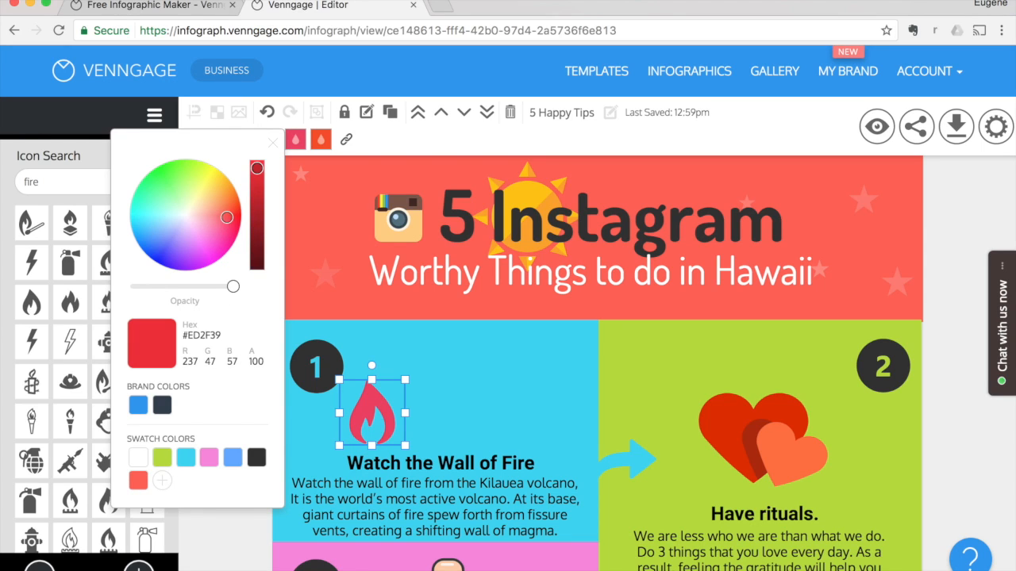
{"action": "left_click", "coordinate": [162, 481]}
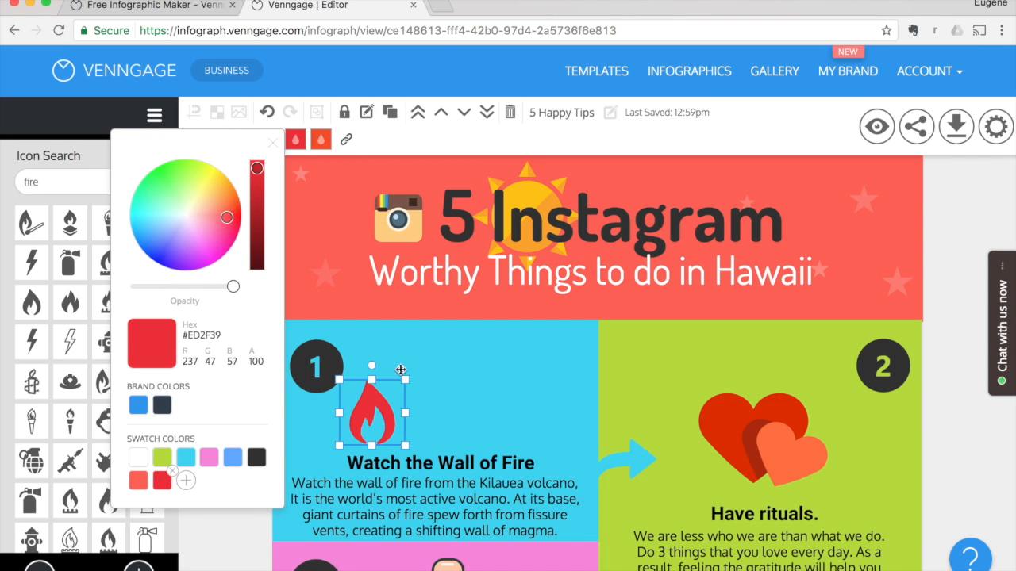
{"action": "left_click", "coordinate": [273, 146]}
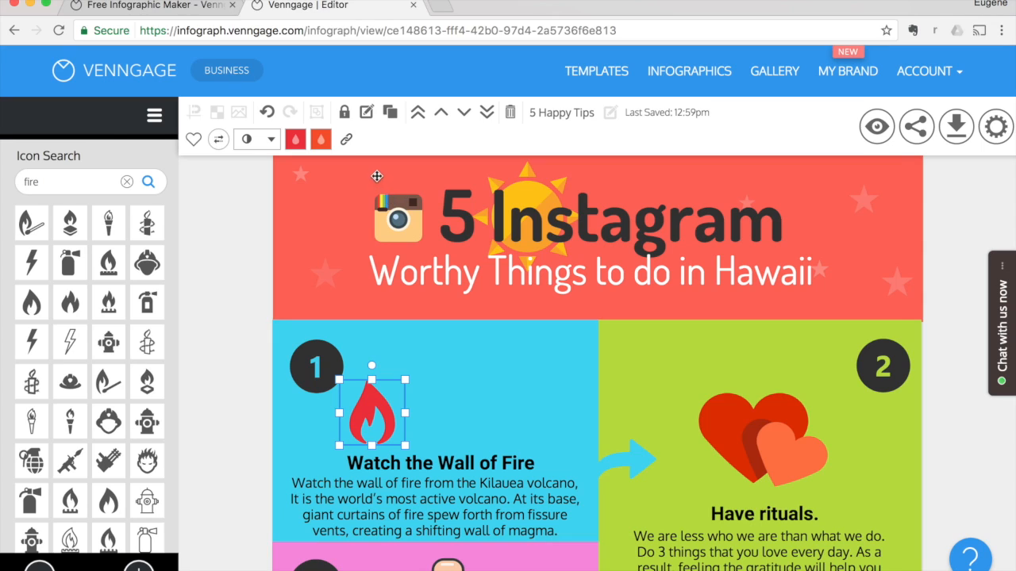
- Duplicate the red flame icon three times and arrange the copies in an overlapping row of four flames
{"action": "left_click", "coordinate": [390, 116]}
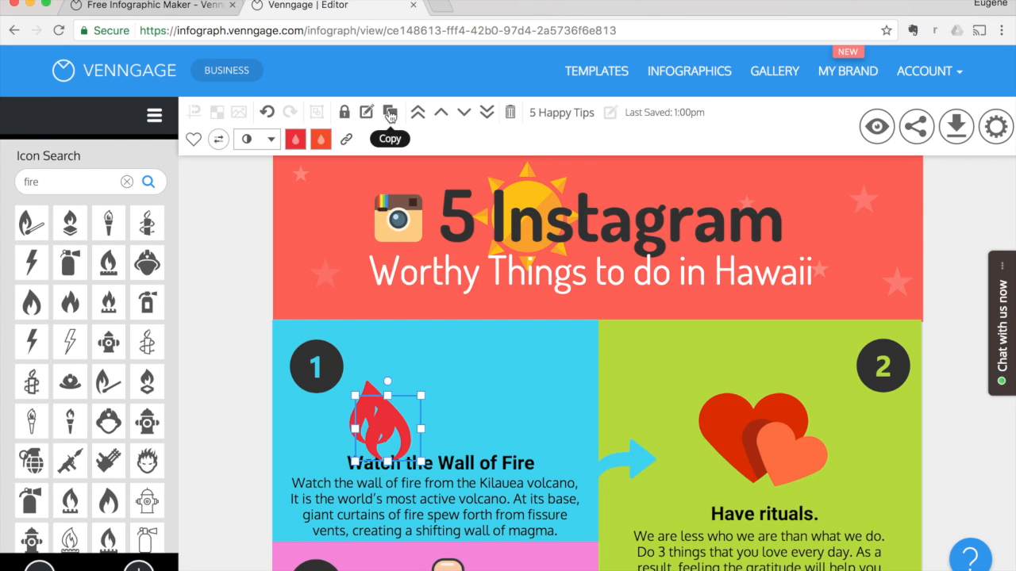
{"action": "left_click_drag", "start_coordinate": [395, 424], "coordinate": [407, 408]}
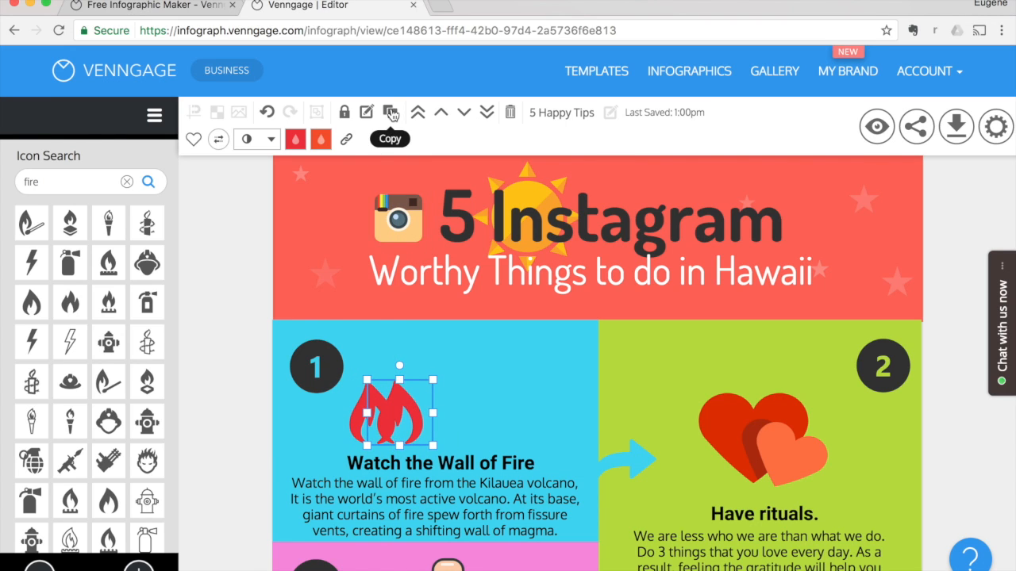
{"action": "left_click", "coordinate": [392, 115]}
{"action": "left_click", "coordinate": [392, 115]}
{"action": "left_click_drag", "start_coordinate": [434, 454], "coordinate": [476, 421]}
{"action": "left_click_drag", "start_coordinate": [414, 440], "coordinate": [471, 425]}
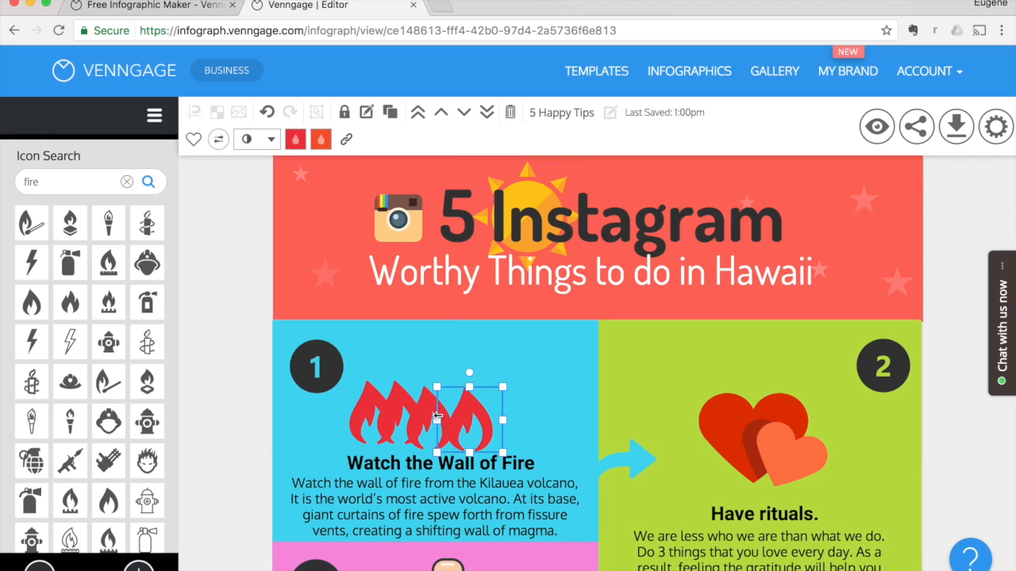
- Select all four flame icons, group them, and centre the group above the "Watch the Wall of Fire" heading
{"action": "left_click", "coordinate": [414, 411], "text": "shift"}
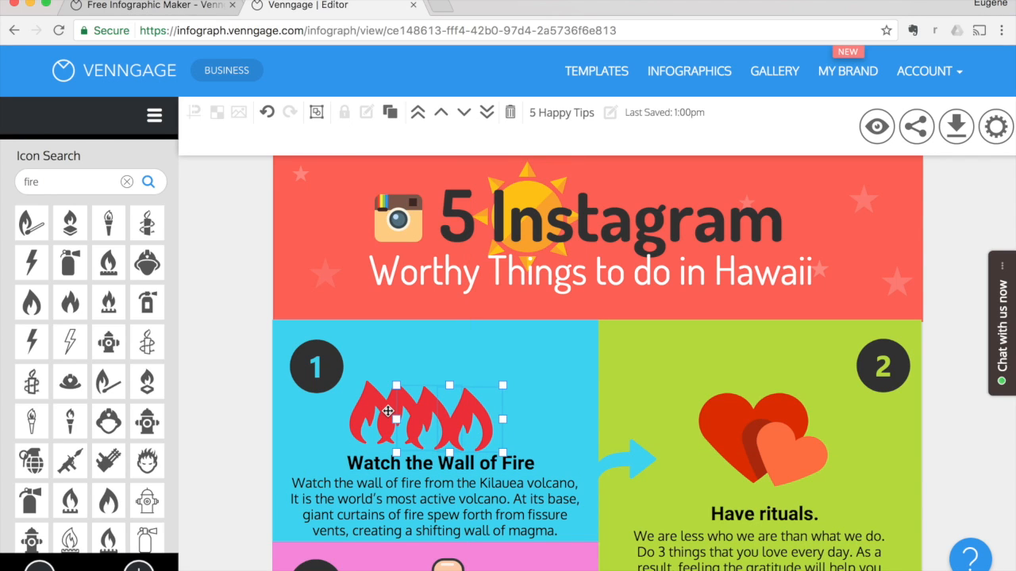
{"action": "left_click", "coordinate": [388, 411], "text": "shift"}
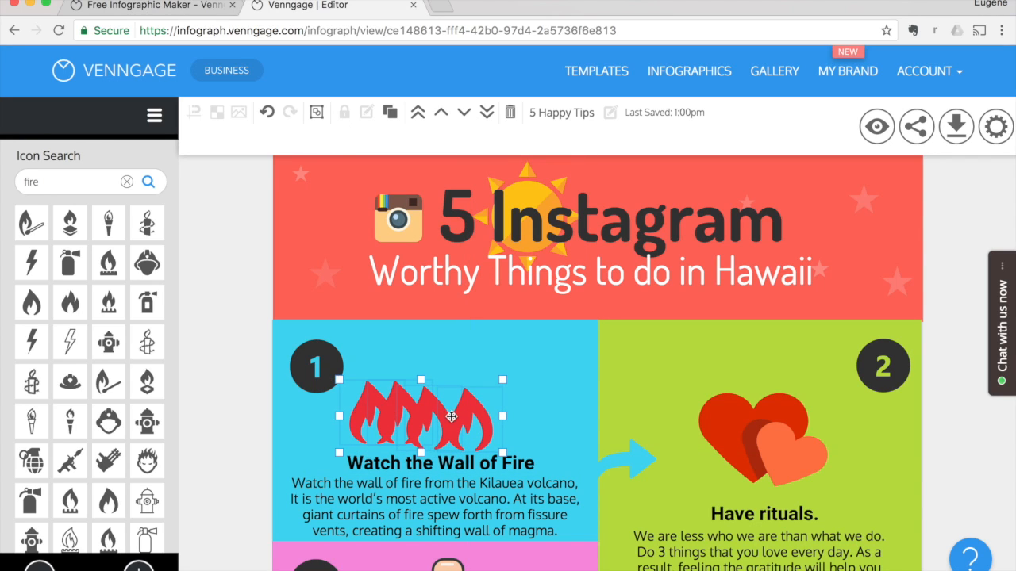
{"action": "left_click_drag", "start_coordinate": [450, 416], "coordinate": [454, 409]}
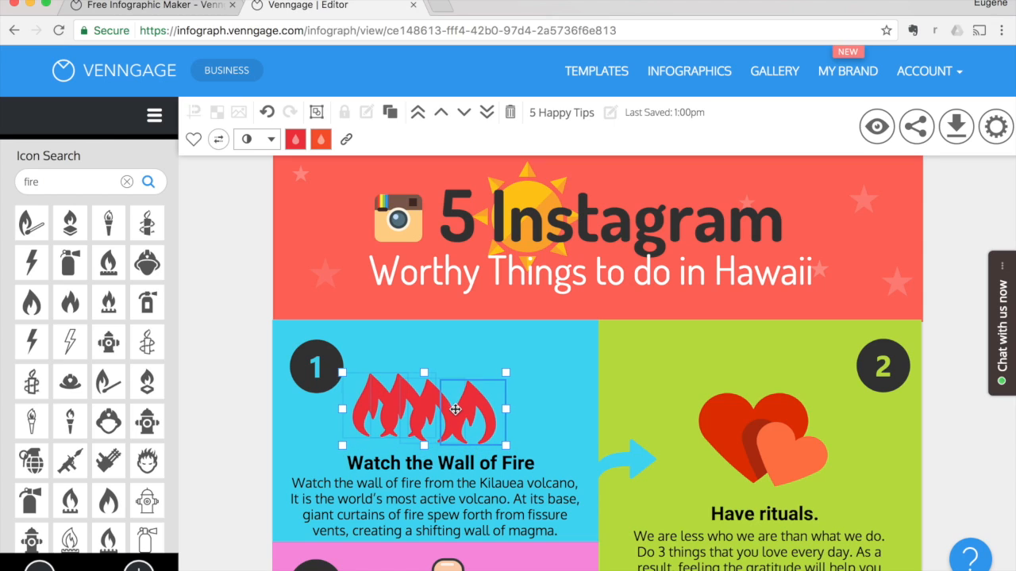
{"action": "left_click", "coordinate": [316, 115]}
{"action": "left_click_drag", "start_coordinate": [451, 399], "coordinate": [467, 393]}
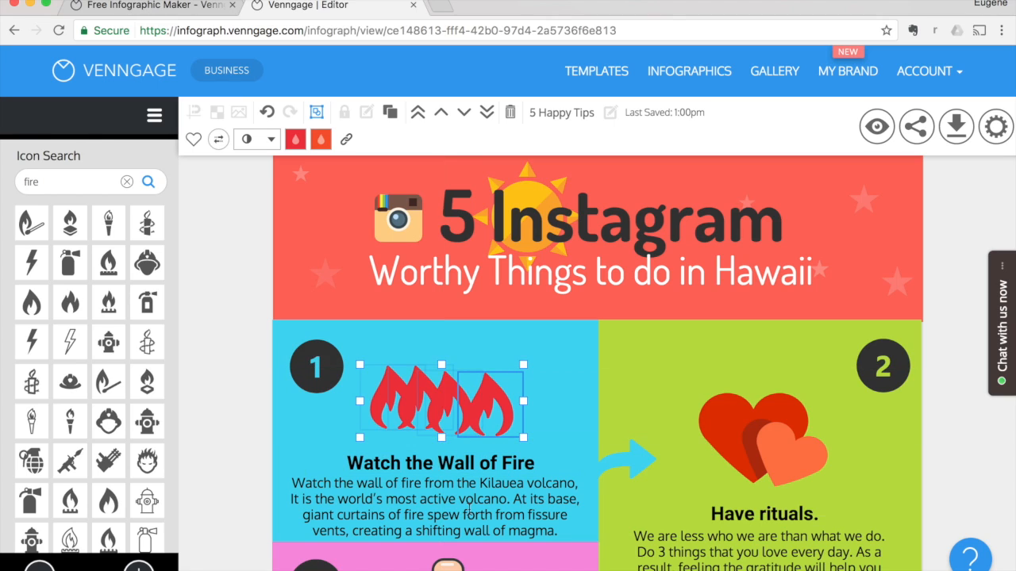
- Select section 1's heading and description together and nudge them up slightly towards the flames
{"action": "left_click", "coordinate": [471, 485]}
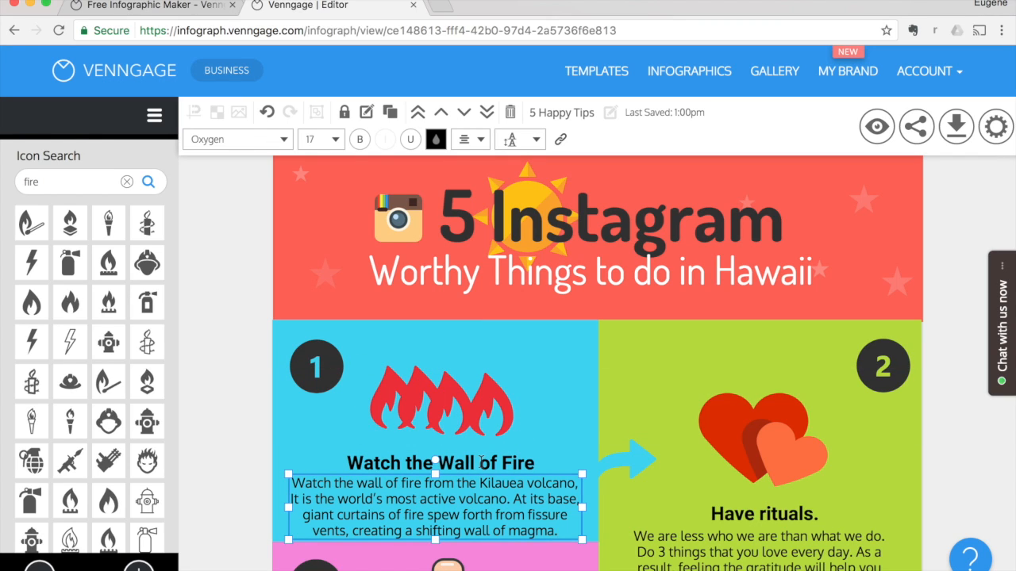
{"action": "left_click", "coordinate": [481, 460], "text": "shift"}
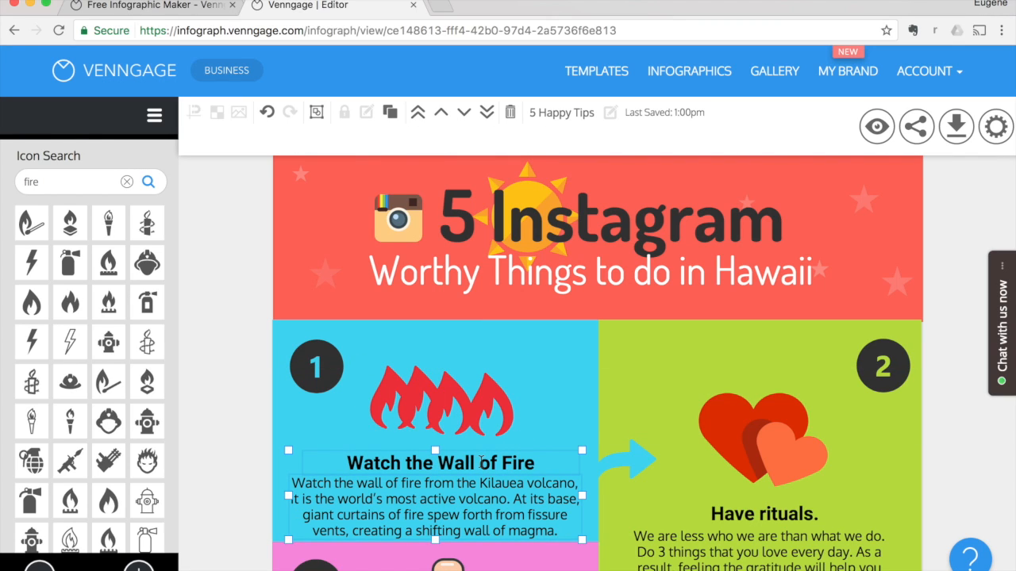
{"action": "key", "text": "Up"}
{"action": "key", "text": "Up"}
{"action": "key", "text": "Up"}
{"action": "key", "text": "Up"}
{"action": "key", "text": "Up"}
{"action": "key", "text": "Up"}
{"action": "key", "text": "Up"}
{"action": "key", "text": "Up"}
{"action": "key", "text": "Up"}
{"action": "key", "text": "Up"}
{"action": "key", "text": "Up"}
{"action": "key", "text": "Up"}
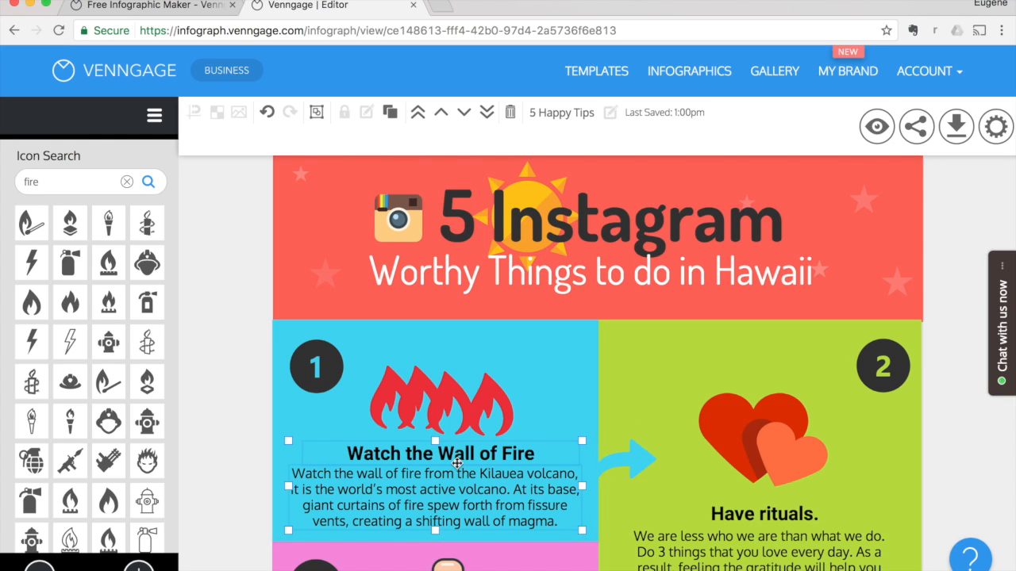
- Copy the heading "Eat Poke" from the Google Docs outline and paste it over section 3's heading in Venngage
{"action": "scroll", "coordinate": [458, 459], "scroll_direction": "down", "scroll_amount": 1}
{"action": "scroll", "coordinate": [458, 459], "scroll_direction": "down", "scroll_amount": 1}
{"action": "key", "text": "super+grave"}
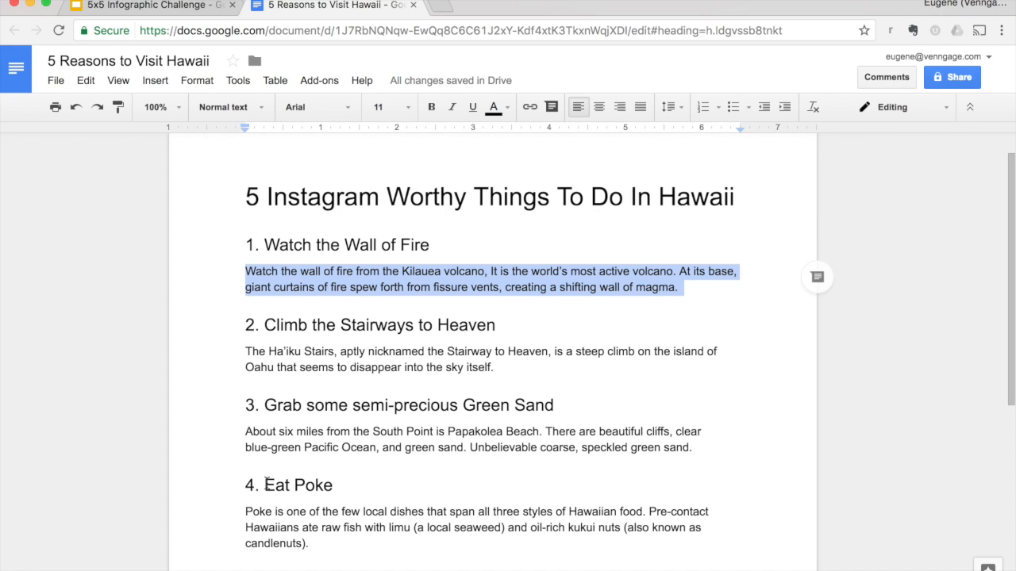
{"action": "left_click_drag", "start_coordinate": [264, 485], "coordinate": [335, 485]}
{"action": "key", "text": "ctrl+c"}
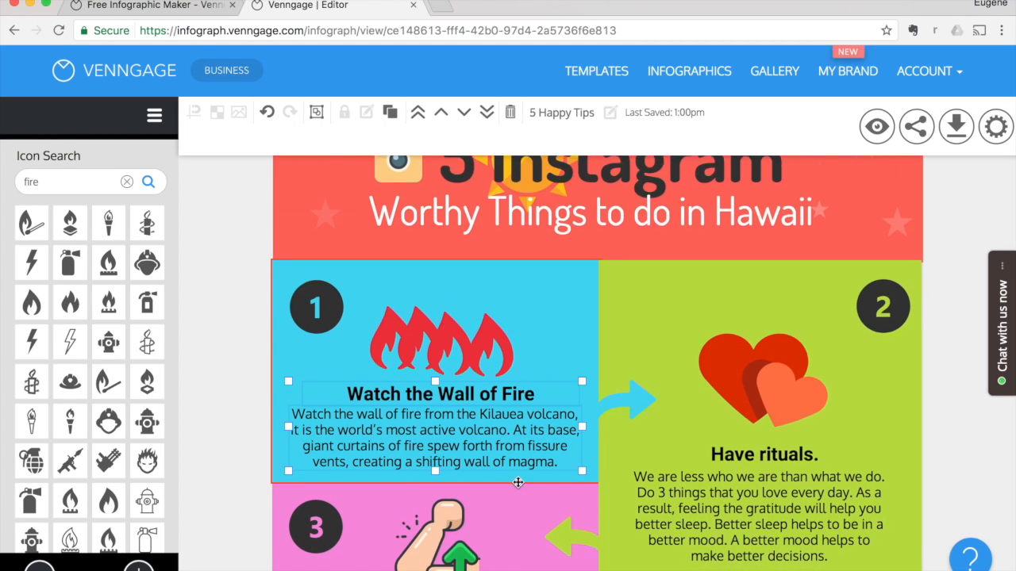
{"action": "scroll", "coordinate": [516, 483], "scroll_direction": "down", "scroll_amount": 1}
{"action": "scroll", "coordinate": [517, 483], "scroll_direction": "down", "scroll_amount": 1}
{"action": "triple_click", "coordinate": [469, 518]}
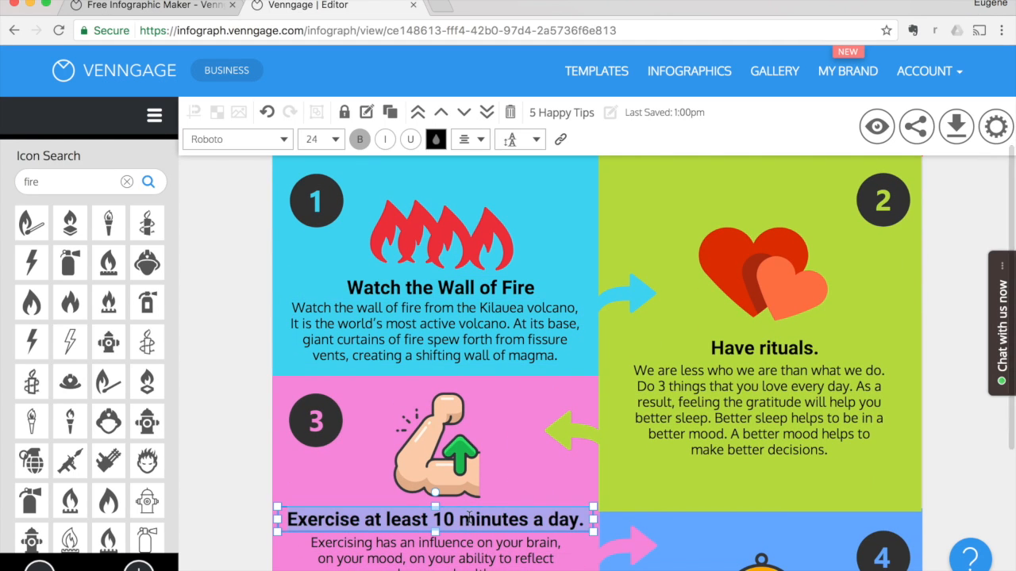
{"action": "key", "text": "ctrl+v"}
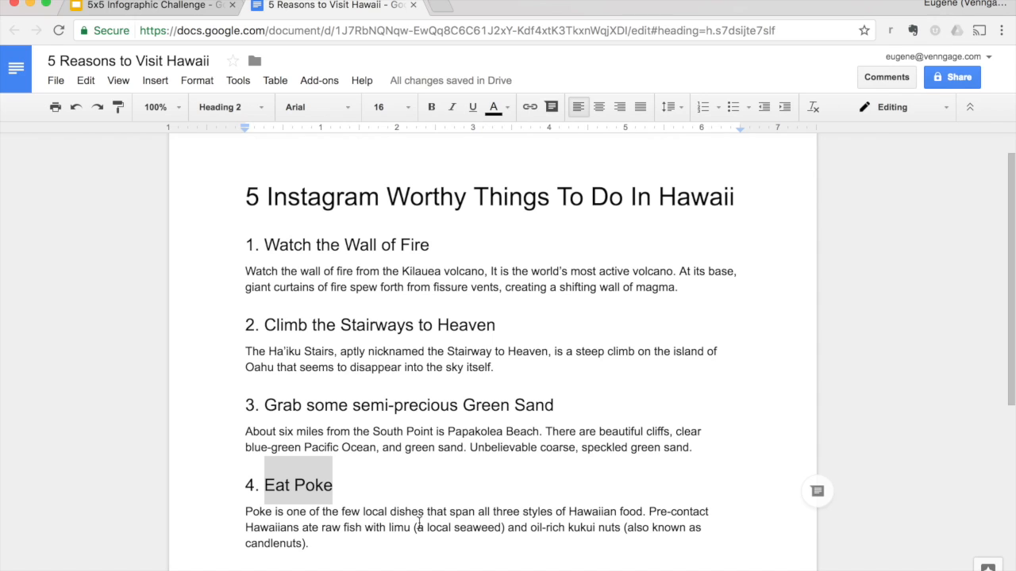
- Replace section 3's description with the paragraph from under "Eat Poke" in the Google Docs outline
{"action": "triple_click", "coordinate": [362, 526]}
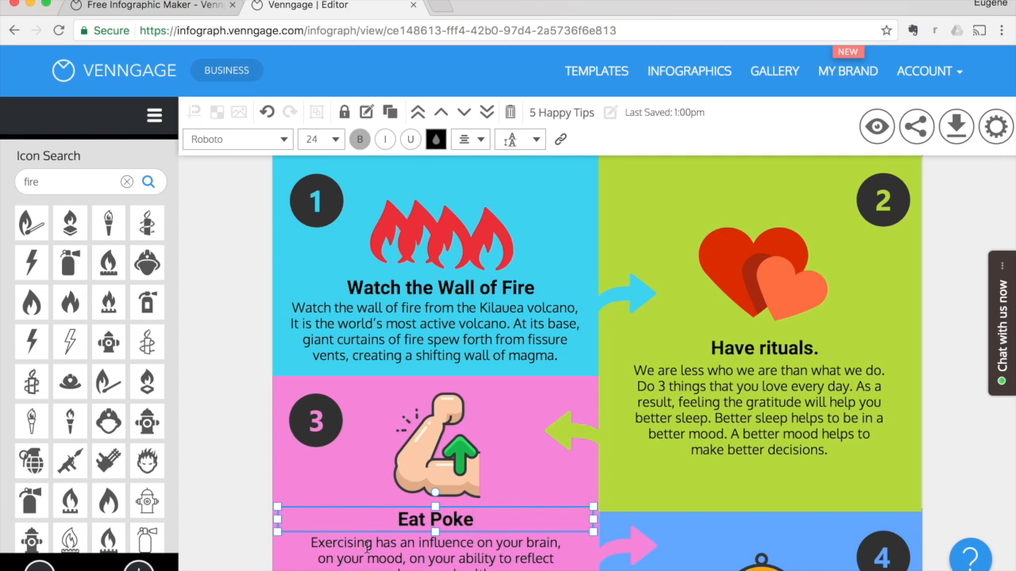
{"action": "triple_click", "coordinate": [367, 544]}
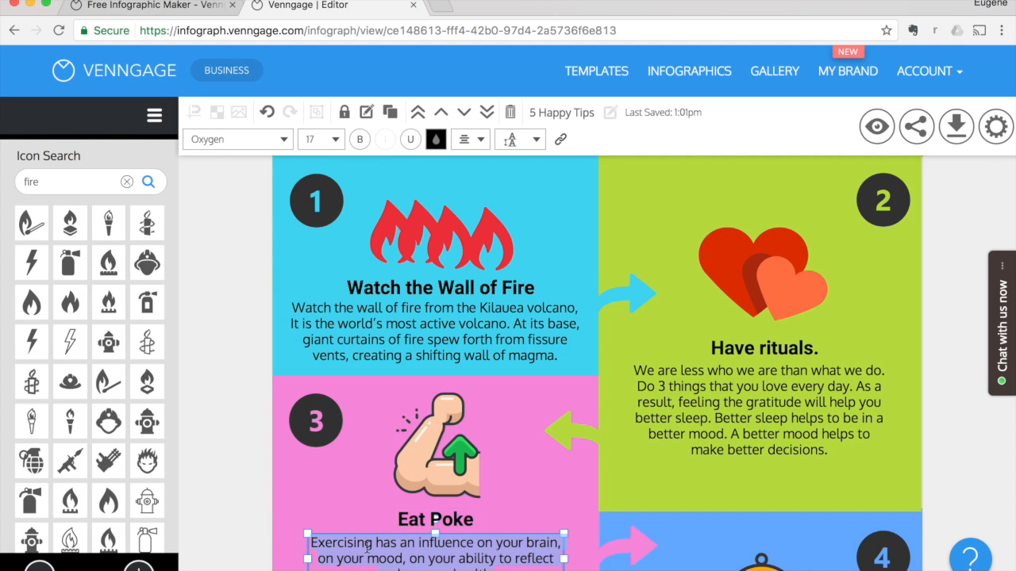
{"action": "key", "text": "ctrl+v"}
- Delete section 3's flexed arm icon and place the solid shrimp icon from the Animals category above "Eat Poke"
{"action": "left_click", "coordinate": [448, 456]}
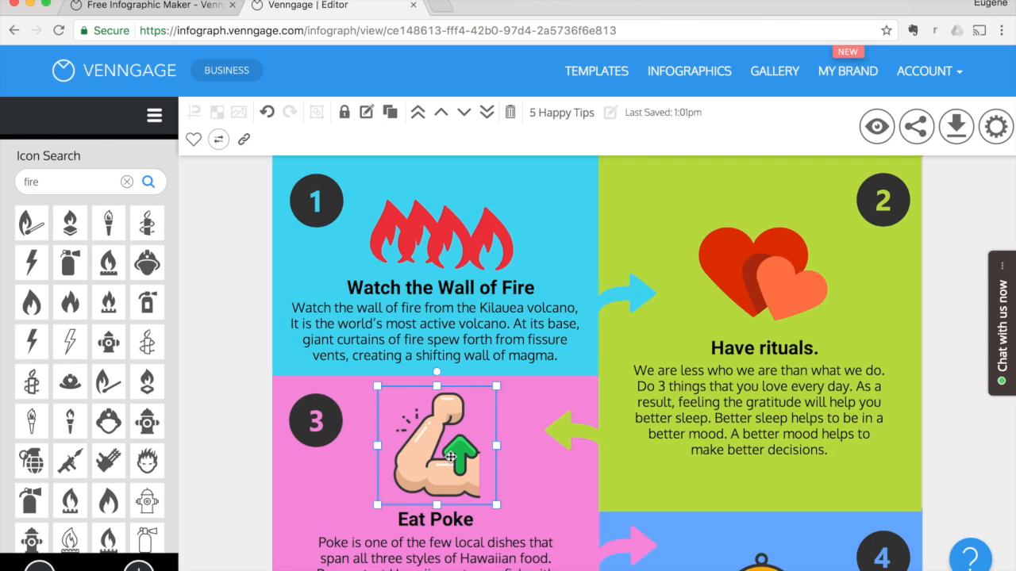
{"action": "key", "text": "Delete"}
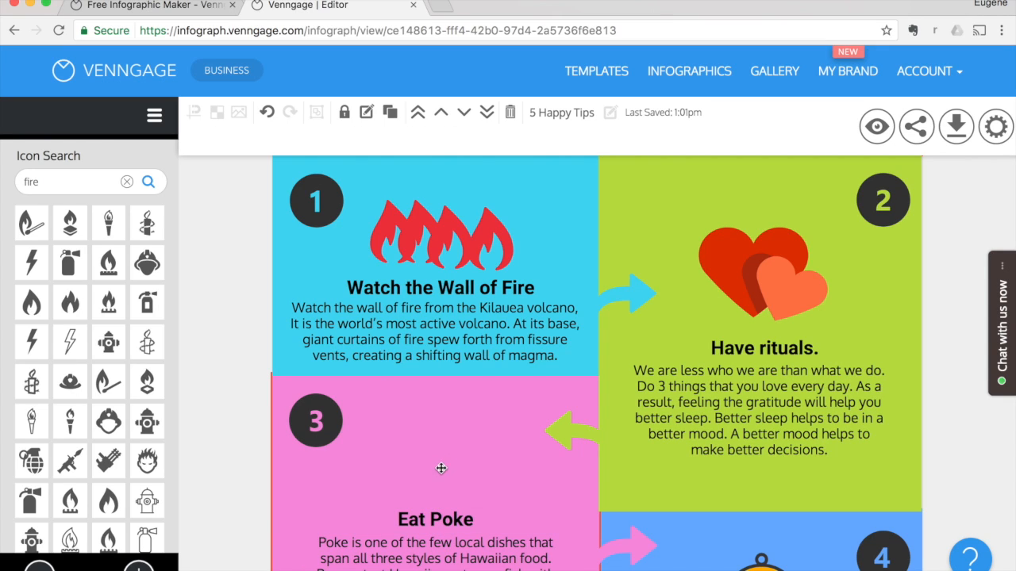
{"action": "left_click", "coordinate": [125, 183]}
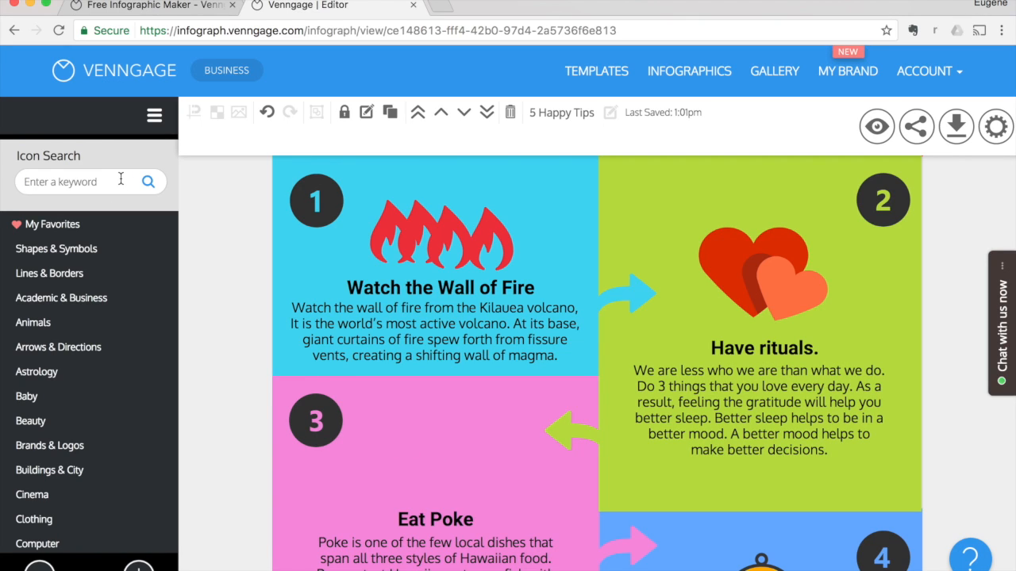
{"action": "scroll", "coordinate": [123, 177], "scroll_direction": "up", "scroll_amount": 3}
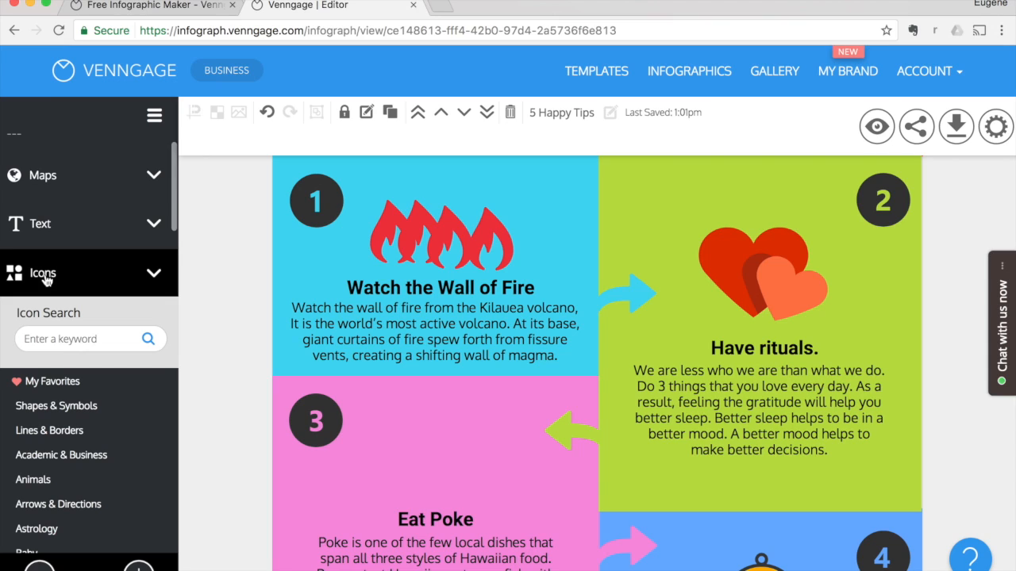
{"action": "scroll", "coordinate": [57, 341], "scroll_direction": "down", "scroll_amount": 2}
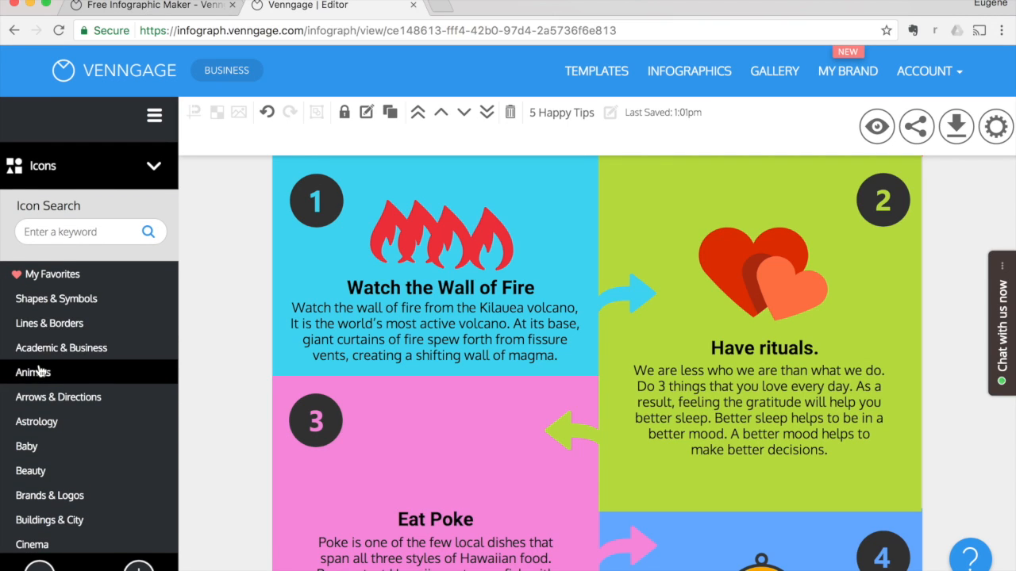
{"action": "left_click", "coordinate": [42, 373]}
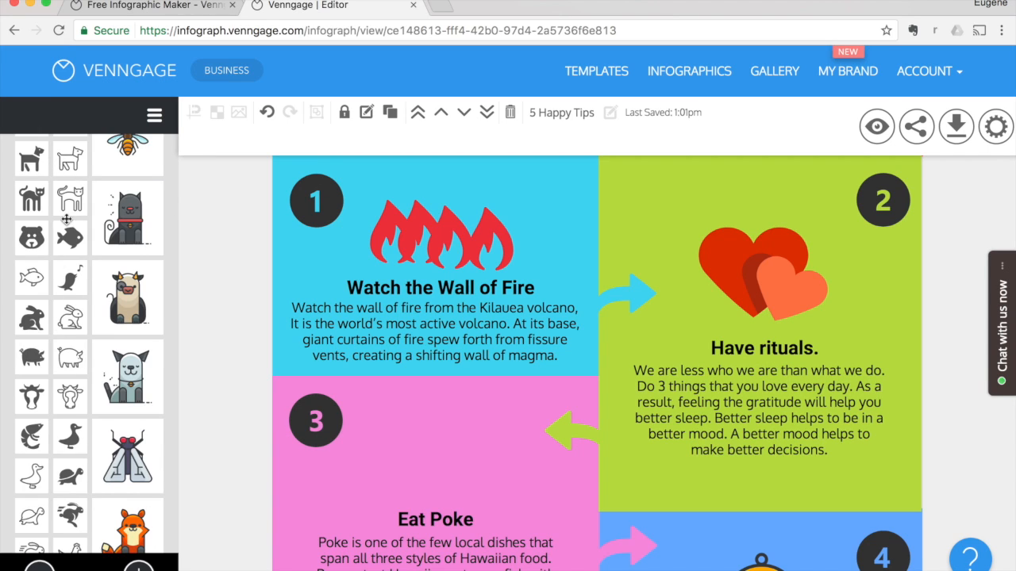
{"action": "scroll", "coordinate": [60, 414], "scroll_direction": "down", "scroll_amount": 3}
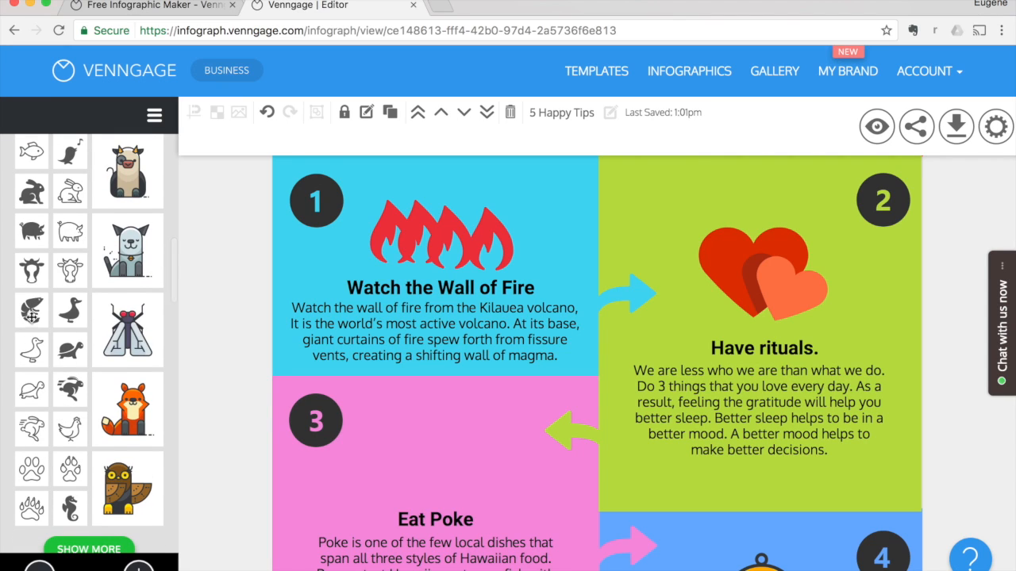
{"action": "left_click_drag", "start_coordinate": [36, 313], "coordinate": [401, 461]}
- Load more Animals icons, place the solid clownfish beside the shrimp, and recolour the fish with the saved red #ED2F39
{"action": "scroll", "coordinate": [115, 441], "scroll_direction": "down", "scroll_amount": 3}
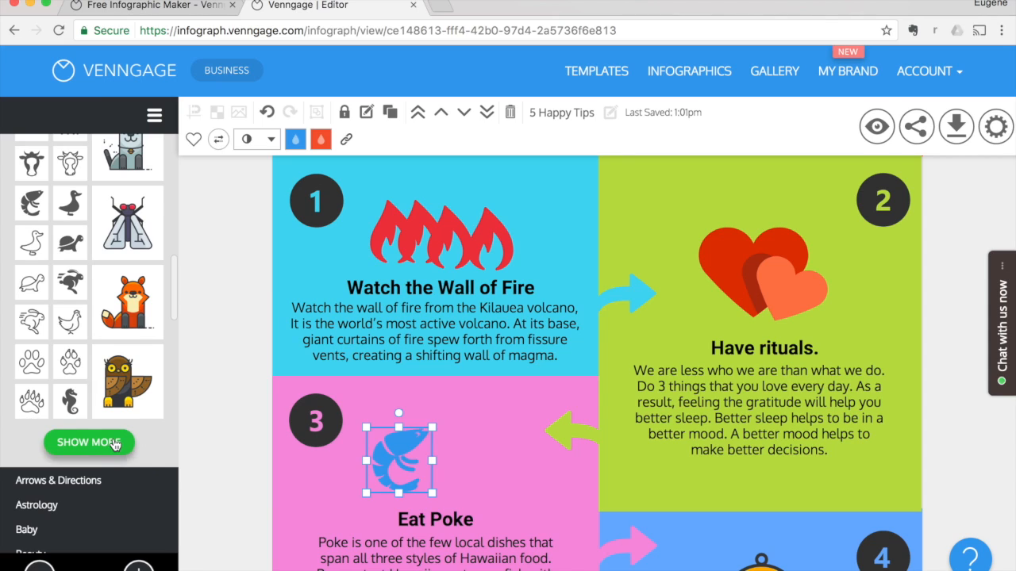
{"action": "left_click", "coordinate": [114, 444]}
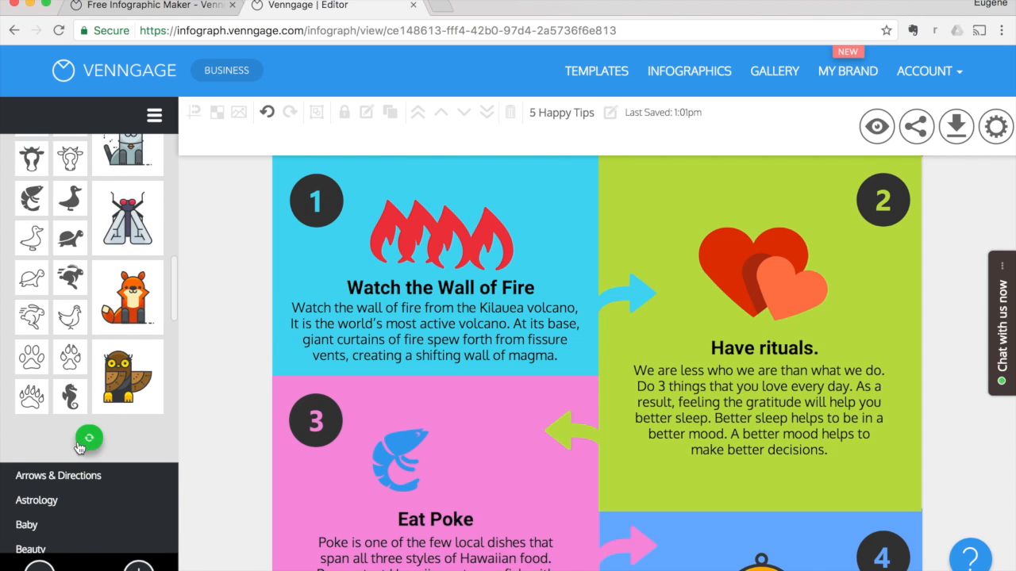
{"action": "scroll", "coordinate": [72, 412], "scroll_direction": "down", "scroll_amount": 3}
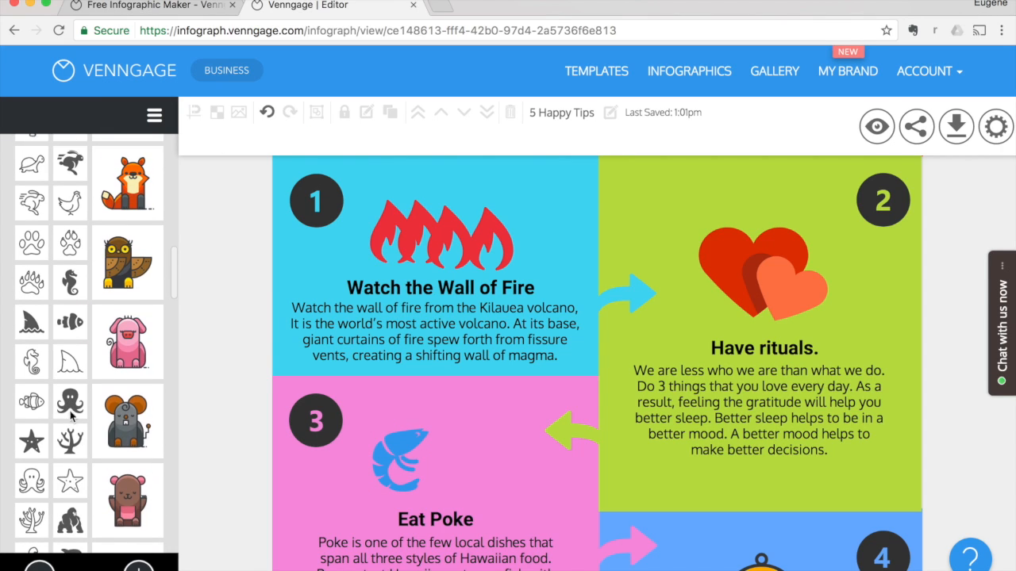
{"action": "left_click_drag", "start_coordinate": [72, 327], "coordinate": [457, 466]}
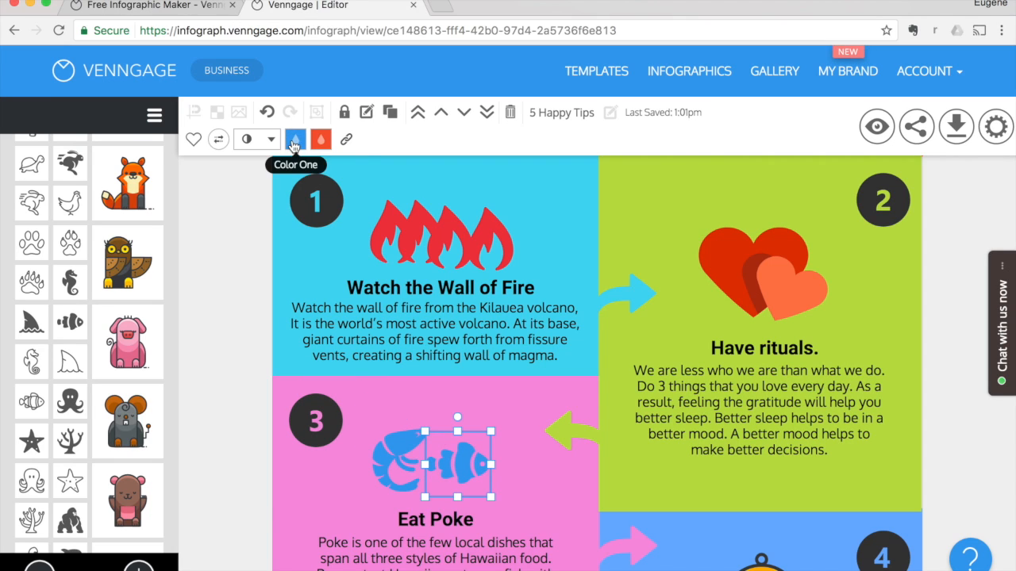
{"action": "left_click", "coordinate": [295, 141]}
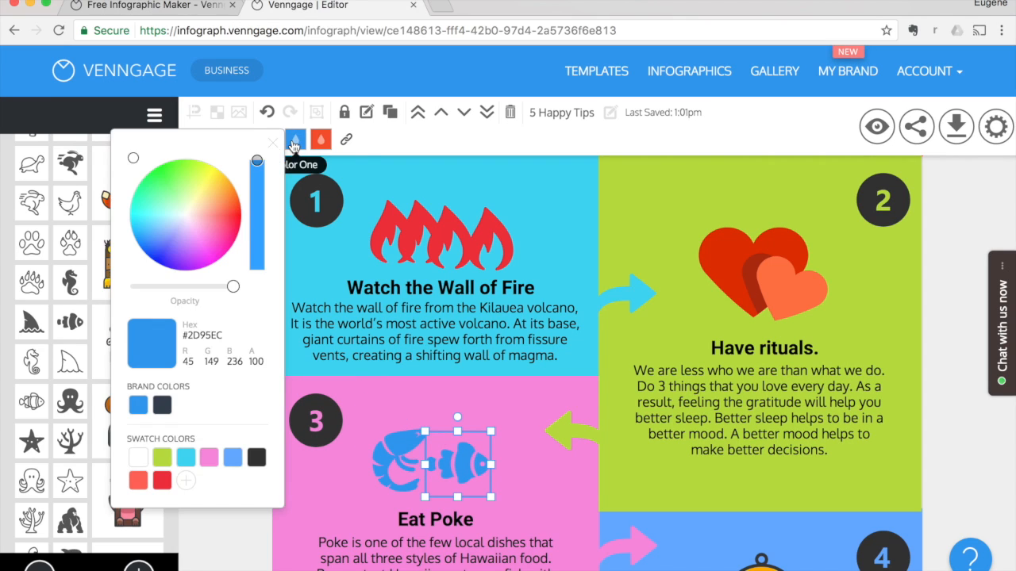
{"action": "left_click", "coordinate": [162, 481]}
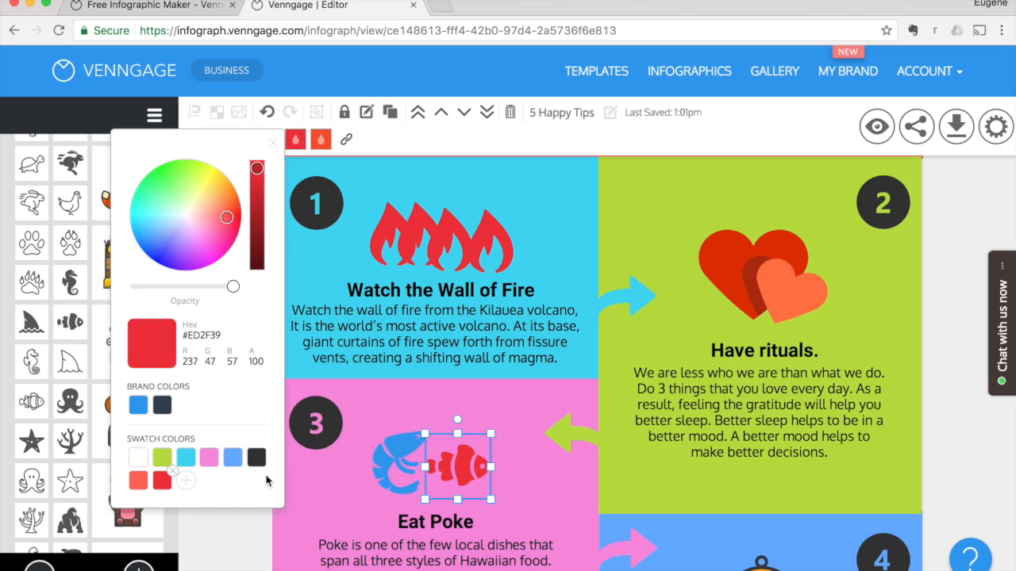
- Recolour the shrimp icon above "Eat Poke" with the saved red swatch #ED2F39 to match the fish
{"action": "left_click", "coordinate": [394, 451]}
{"action": "left_click", "coordinate": [293, 144]}
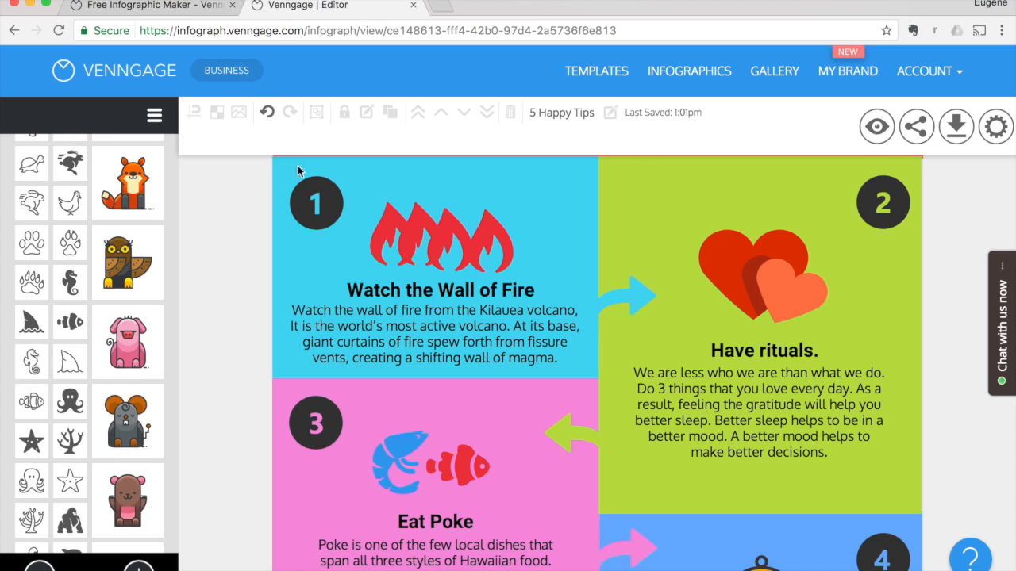
{"action": "left_click", "coordinate": [401, 458]}
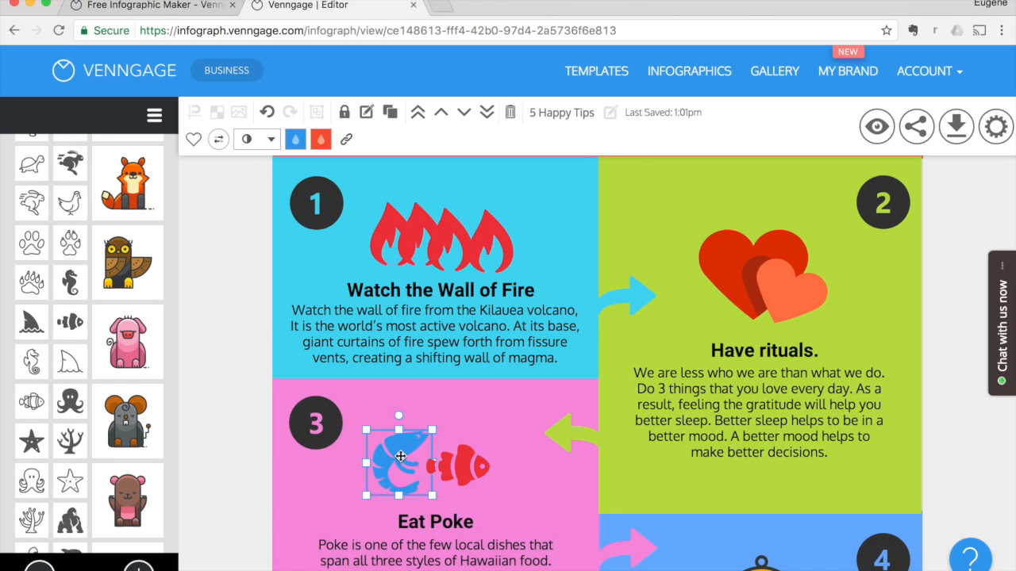
{"action": "left_click", "coordinate": [296, 142]}
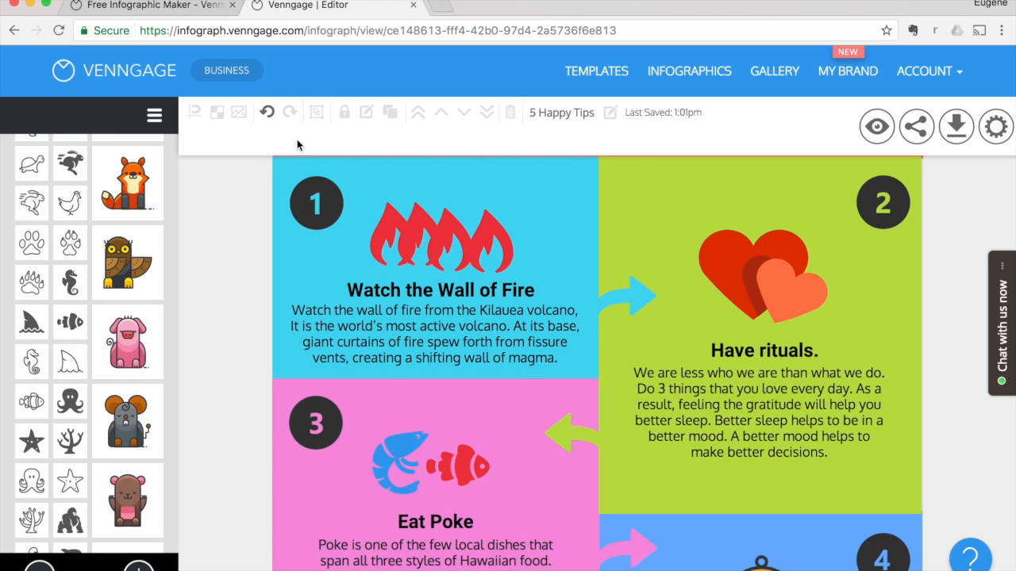
{"action": "left_click", "coordinate": [392, 466]}
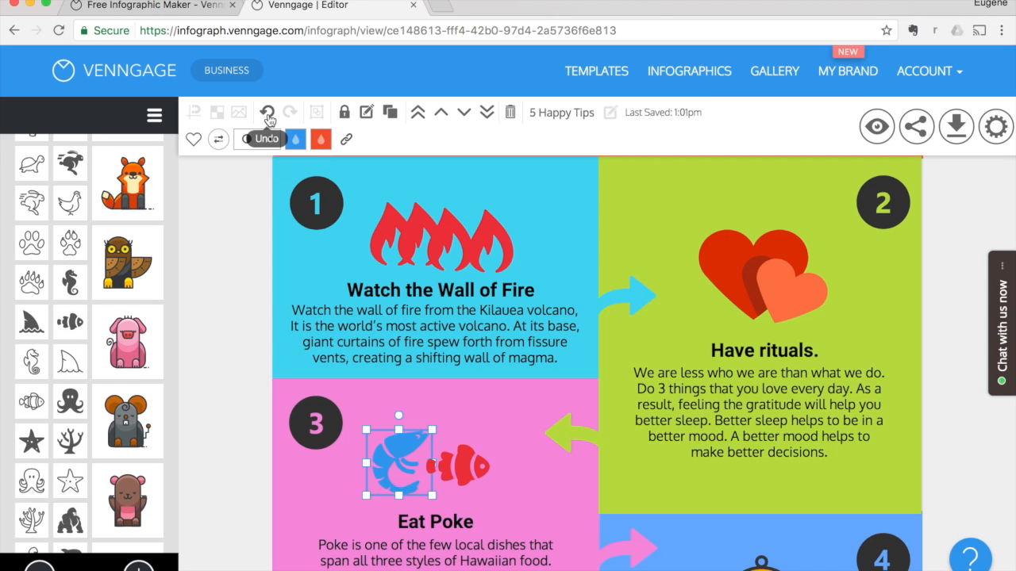
{"action": "left_click", "coordinate": [294, 140]}
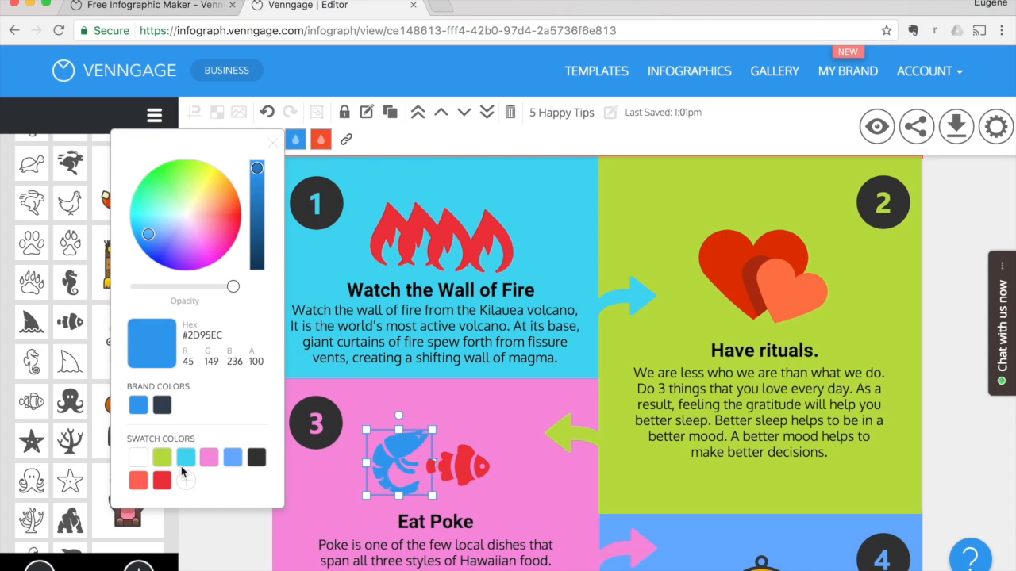
{"action": "left_click", "coordinate": [162, 481]}
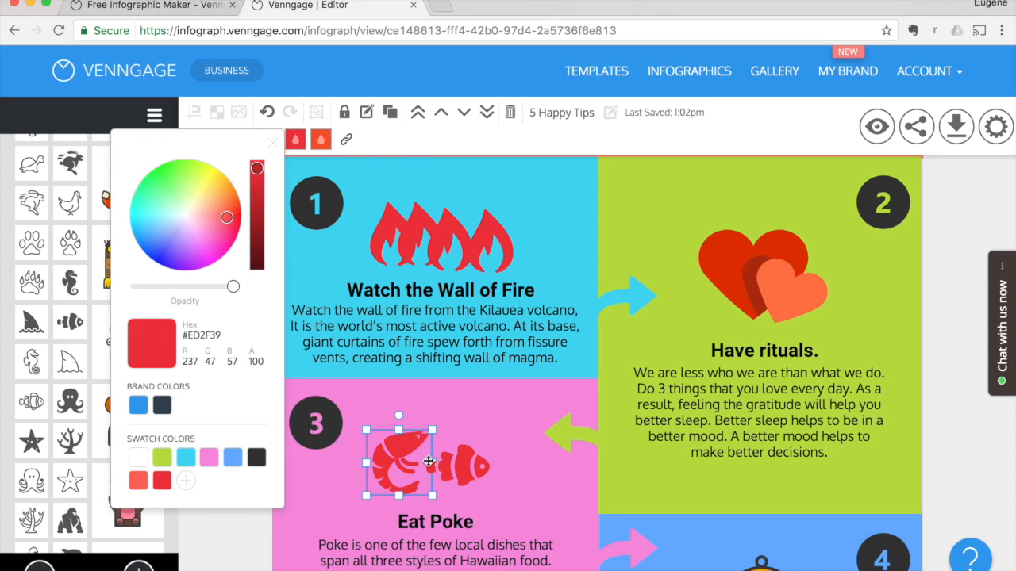
{"action": "left_click", "coordinate": [548, 486]}
- Review the infographic's header and sections against the Google Docs outline, and look through the Animals icons
{"action": "scroll", "coordinate": [540, 487], "scroll_direction": "up", "scroll_amount": 2}
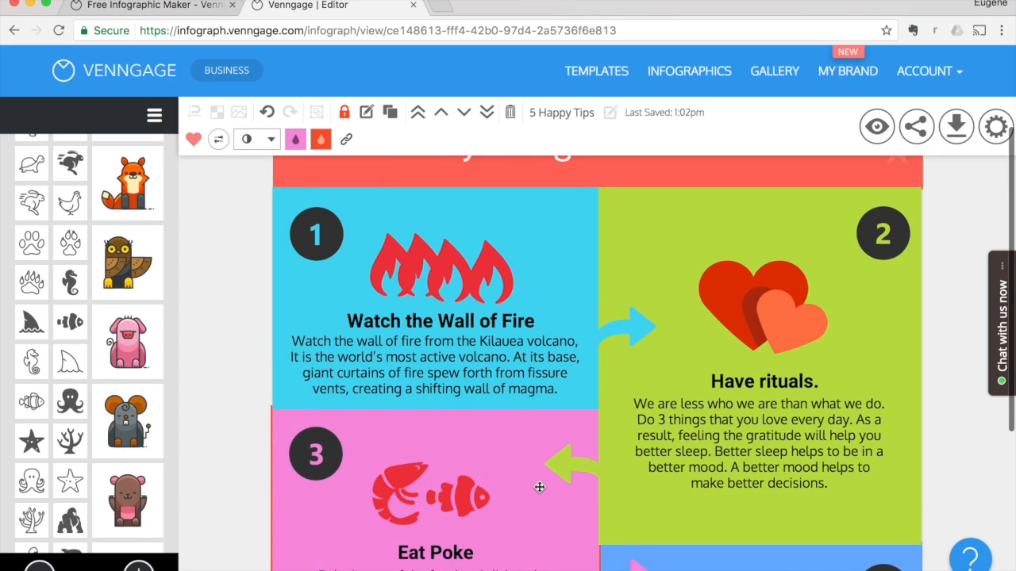
{"action": "scroll", "coordinate": [540, 487], "scroll_direction": "up", "scroll_amount": 2}
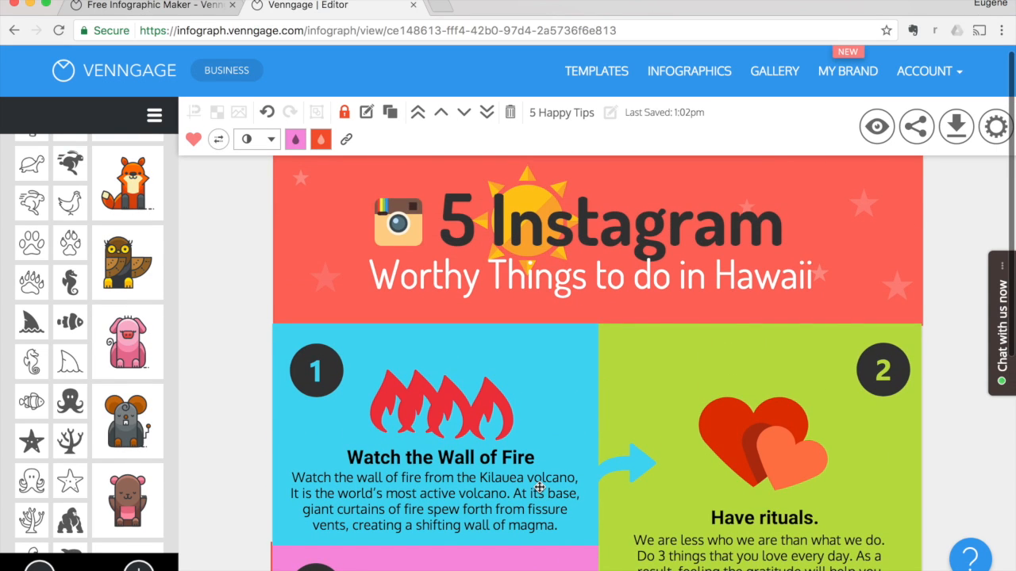
{"action": "key", "text": "super+grave"}
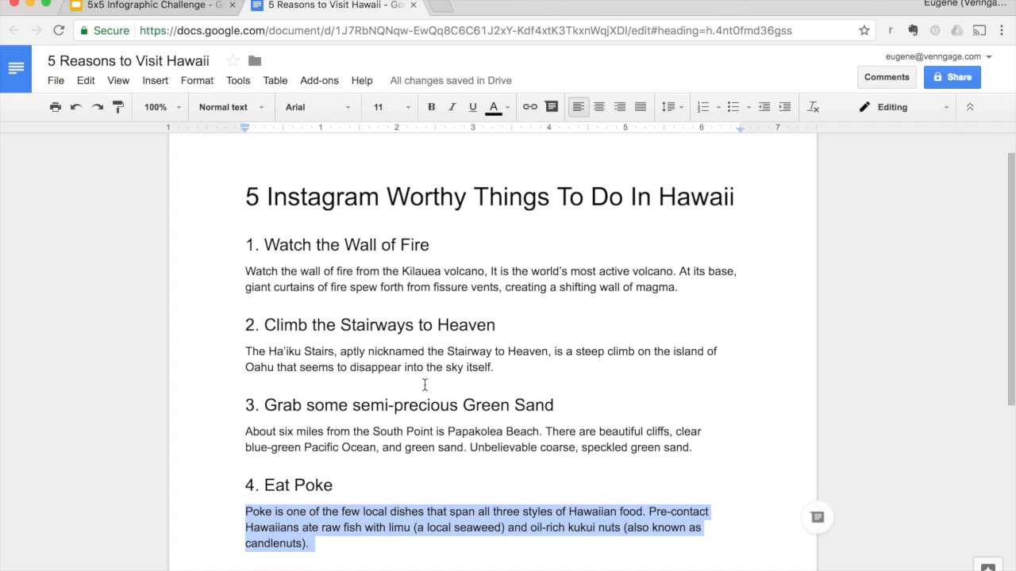
{"action": "key", "text": "super+grave"}
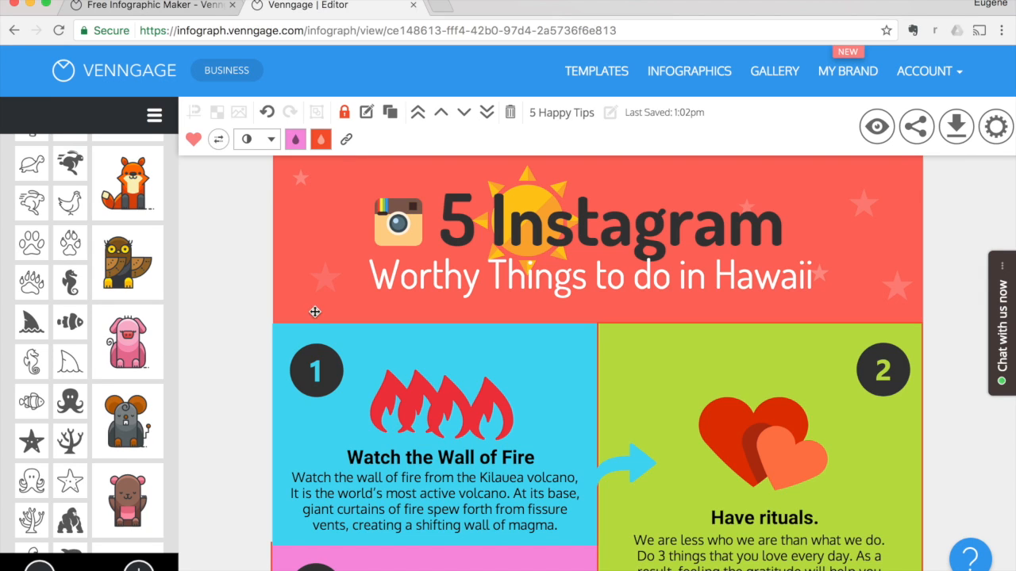
{"action": "scroll", "coordinate": [54, 298], "scroll_direction": "up", "scroll_amount": 10}
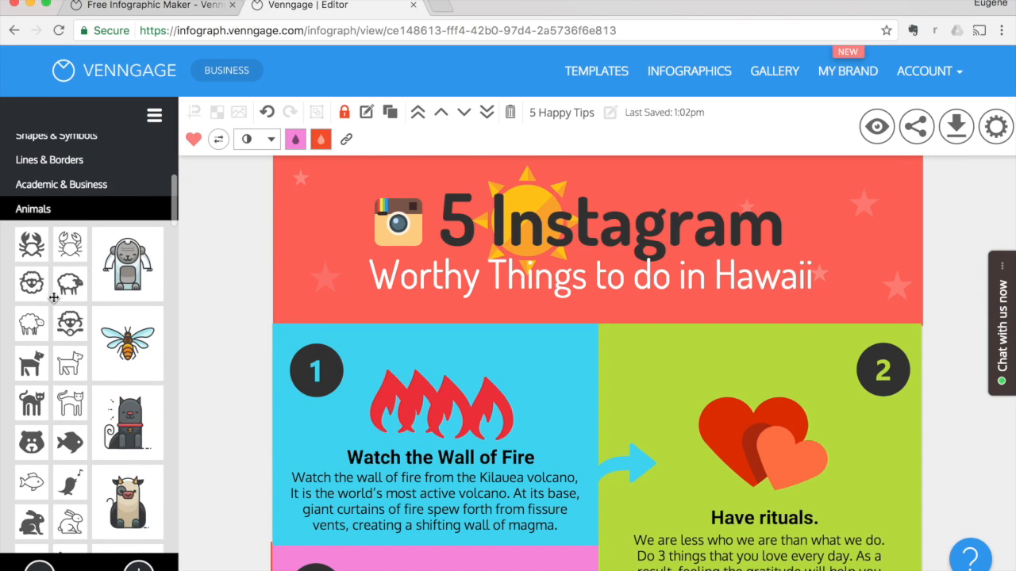
{"action": "scroll", "coordinate": [574, 380], "scroll_direction": "down", "scroll_amount": 2}
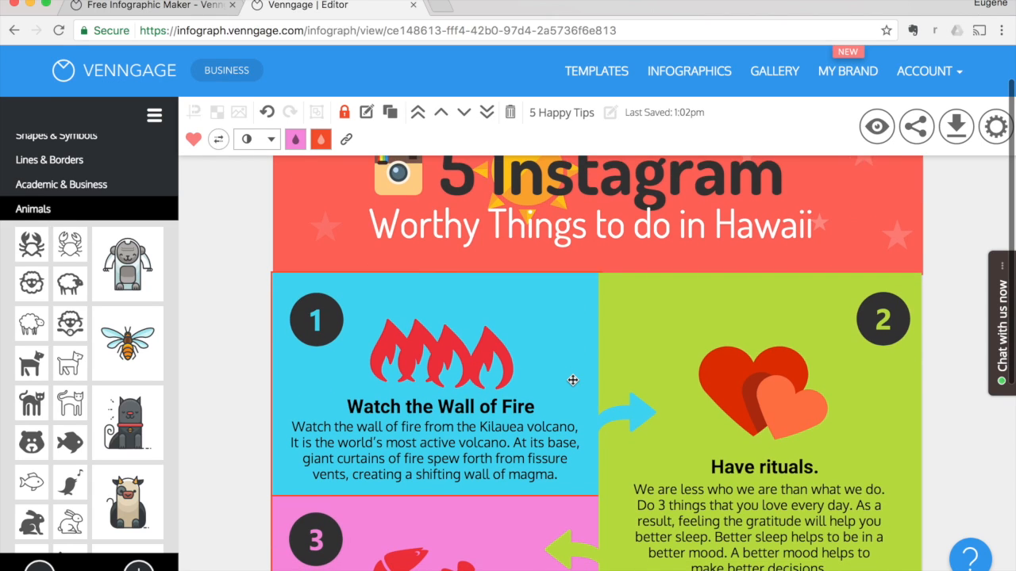
{"action": "scroll", "coordinate": [574, 380], "scroll_direction": "down", "scroll_amount": 1}
{"action": "scroll", "coordinate": [573, 380], "scroll_direction": "up", "scroll_amount": 2}
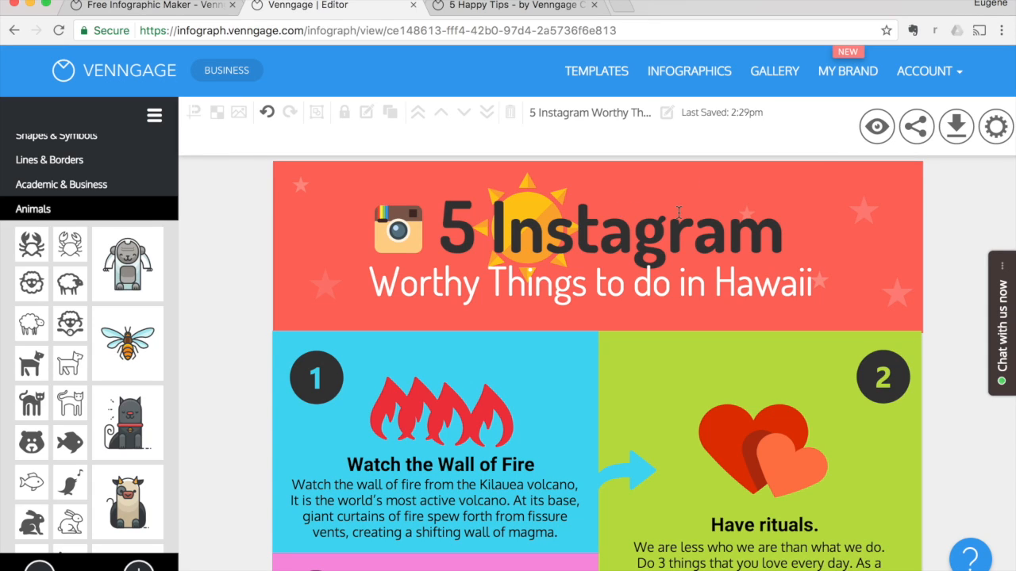
- Publish the infographic to the Community Page under the title "5 Instagram Worthy Things to do in Hawaii"
{"action": "left_click", "coordinate": [876, 132]}
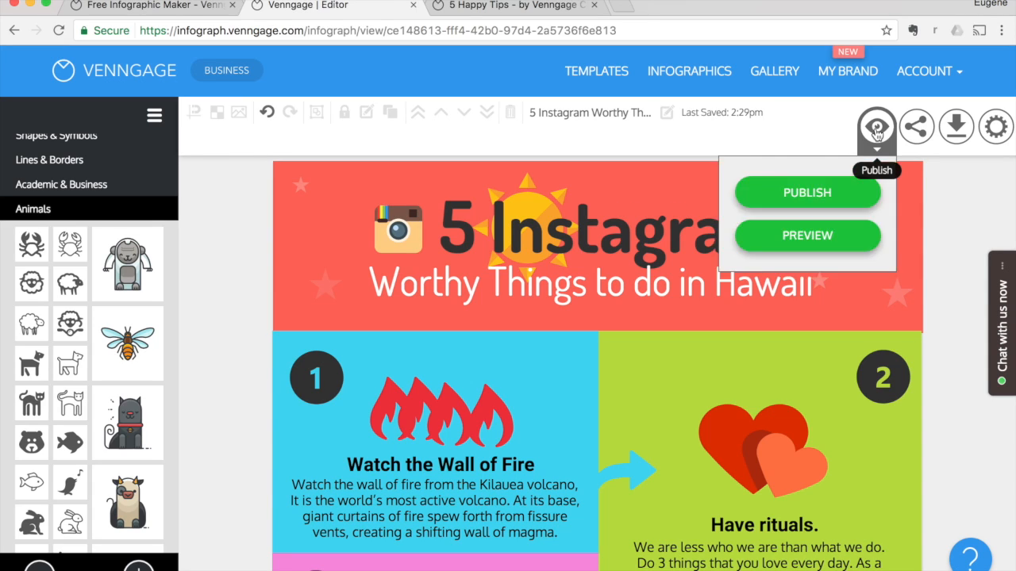
{"action": "left_click", "coordinate": [804, 195]}
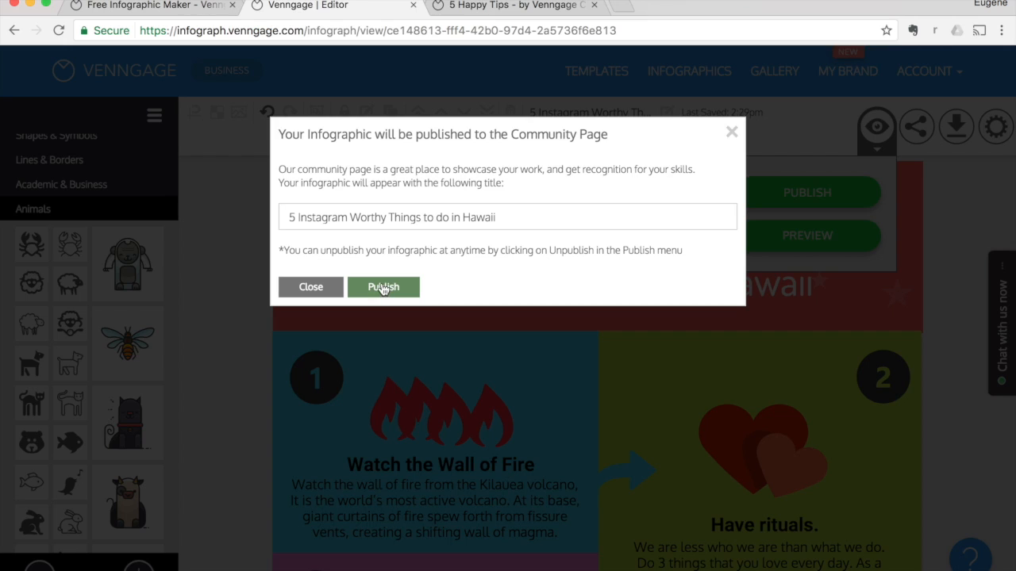
{"action": "left_click", "coordinate": [383, 287]}
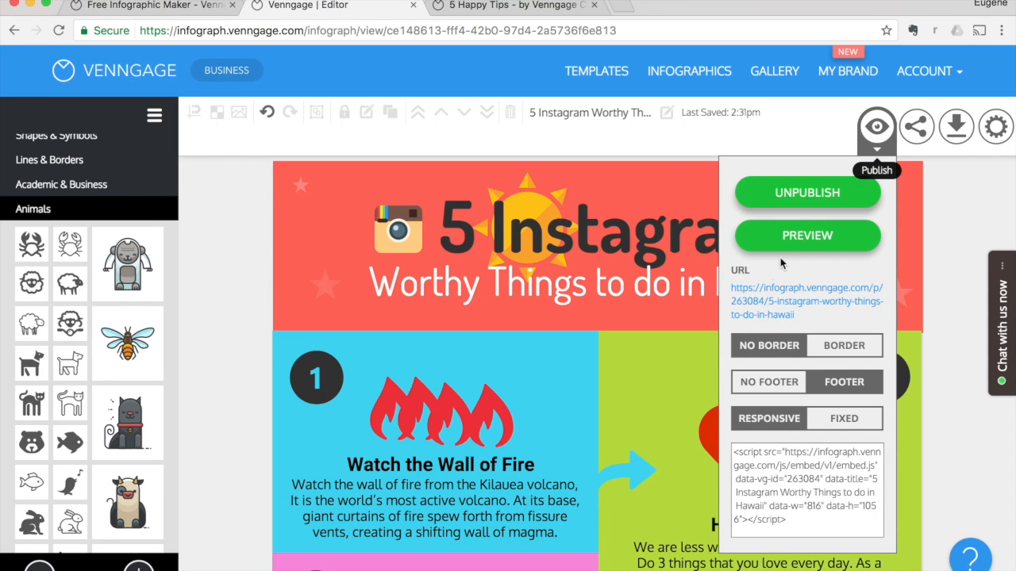
- Open the published infographic's public URL and select the page's full web address
{"action": "left_click", "coordinate": [771, 315]}
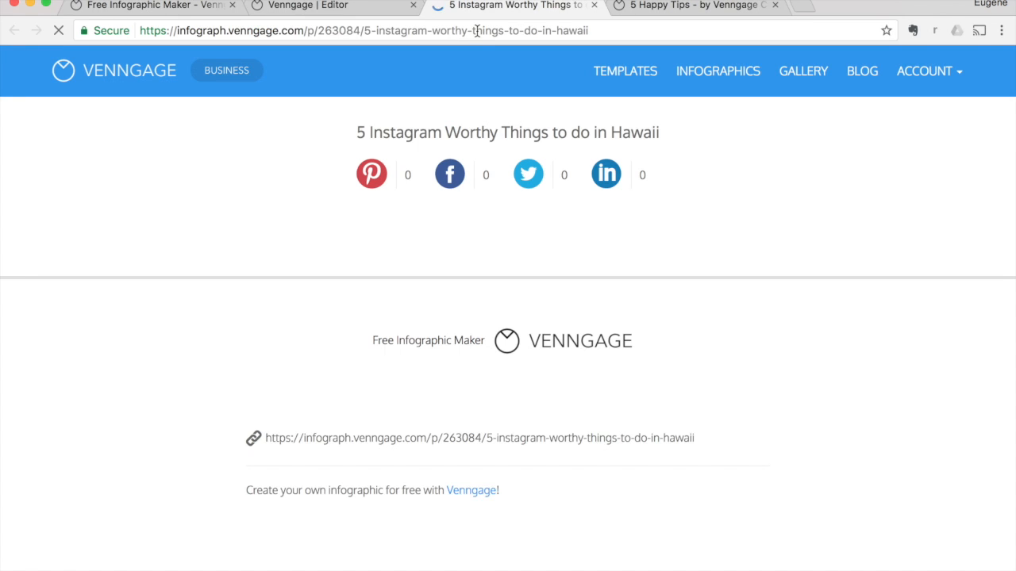
{"action": "left_click", "coordinate": [477, 30]}
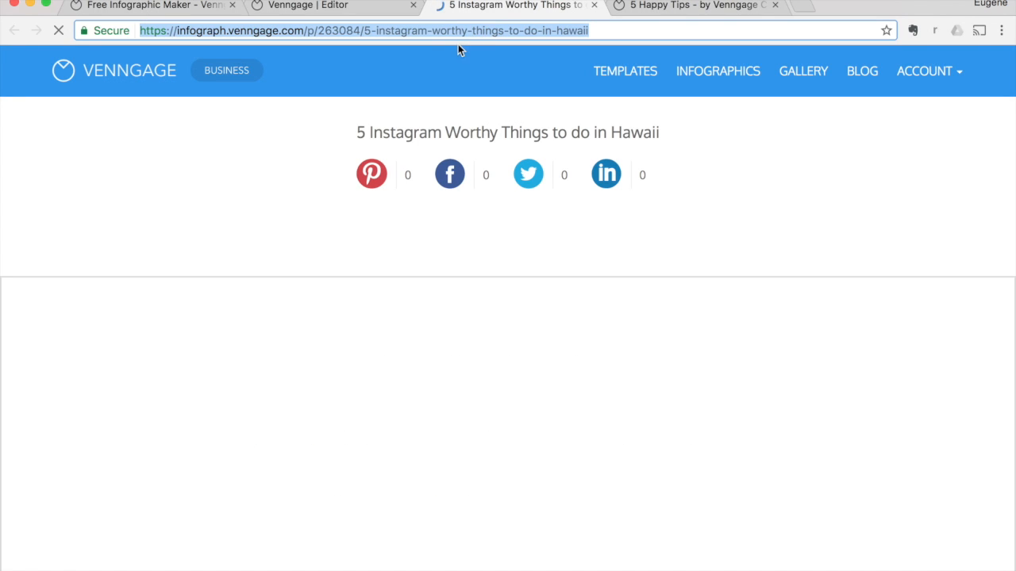